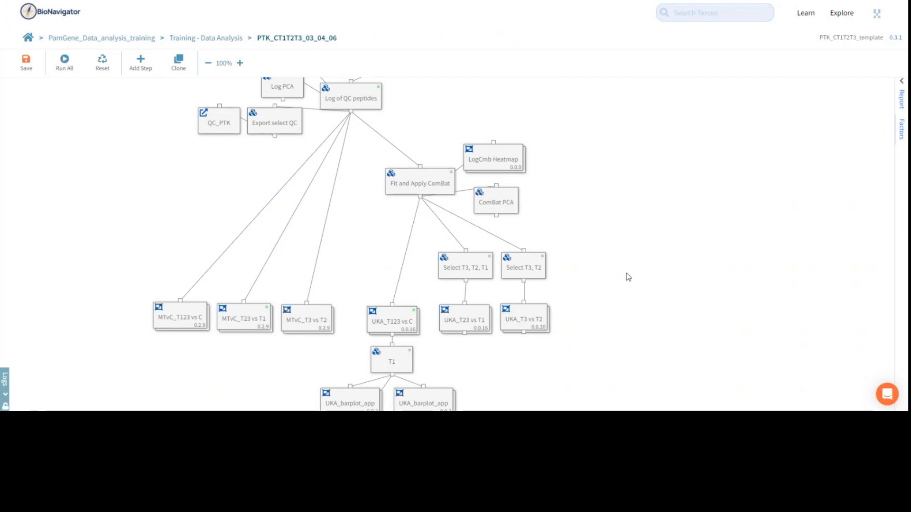
# Examine the UKA_T23 vs T1 and UKA_T3 vs T2 steps in the workflow together with the Select steps feeding them.
pyautogui.click(517, 322)
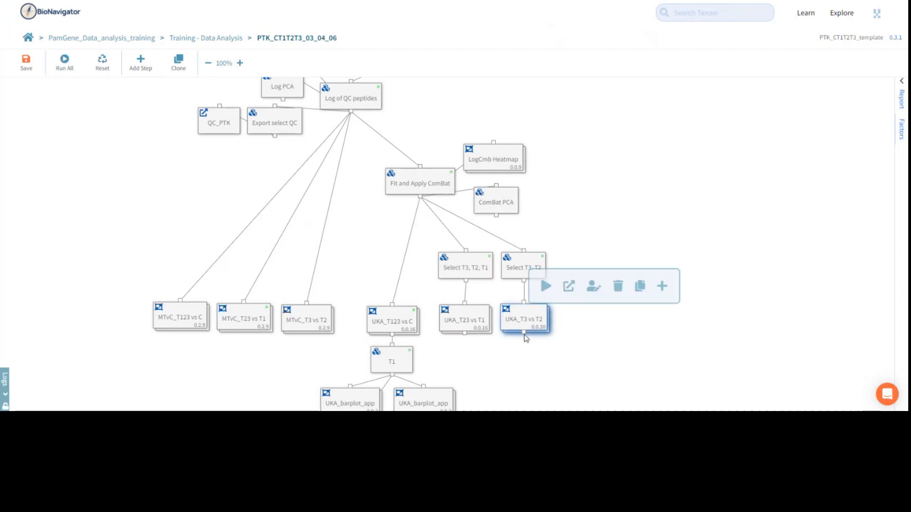
pyautogui.click(583, 335)
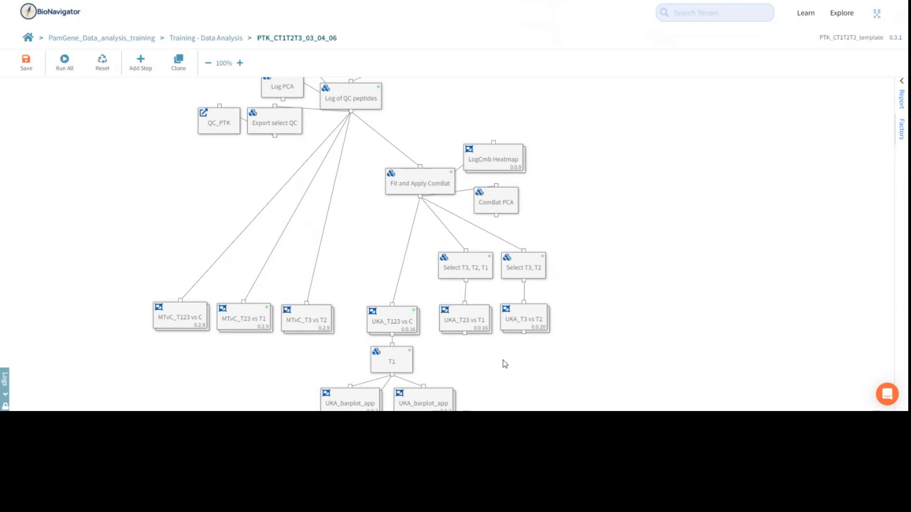
pyautogui.scroll(-1, 508, 366)
pyautogui.scroll(-3, 509, 337)
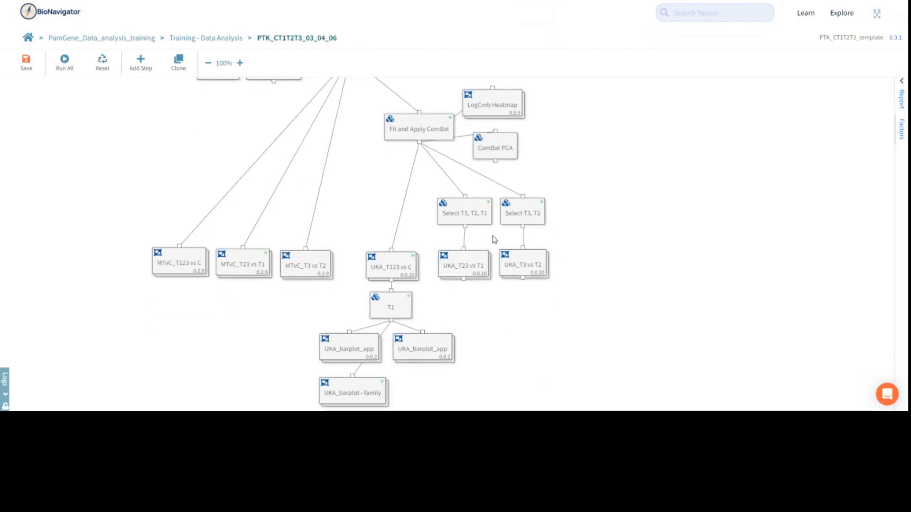
pyautogui.click(489, 220)
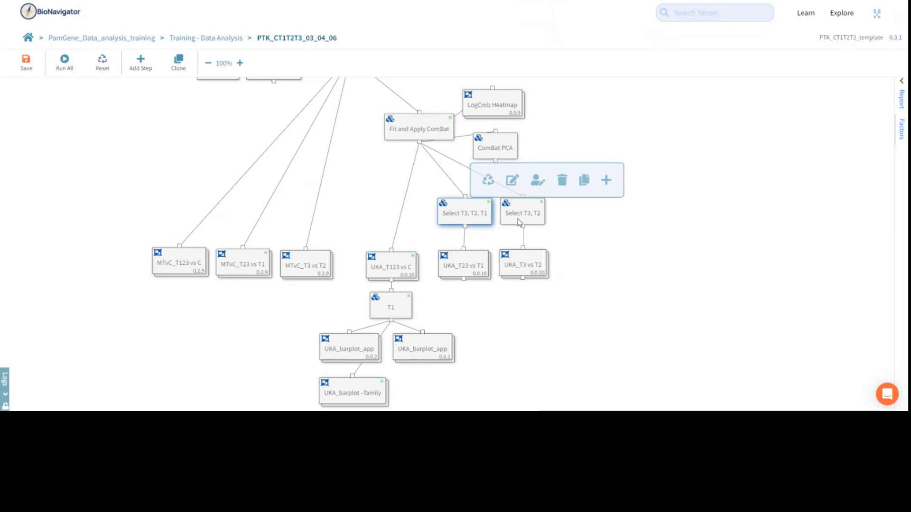
pyautogui.click(480, 267)
pyautogui.click(549, 320)
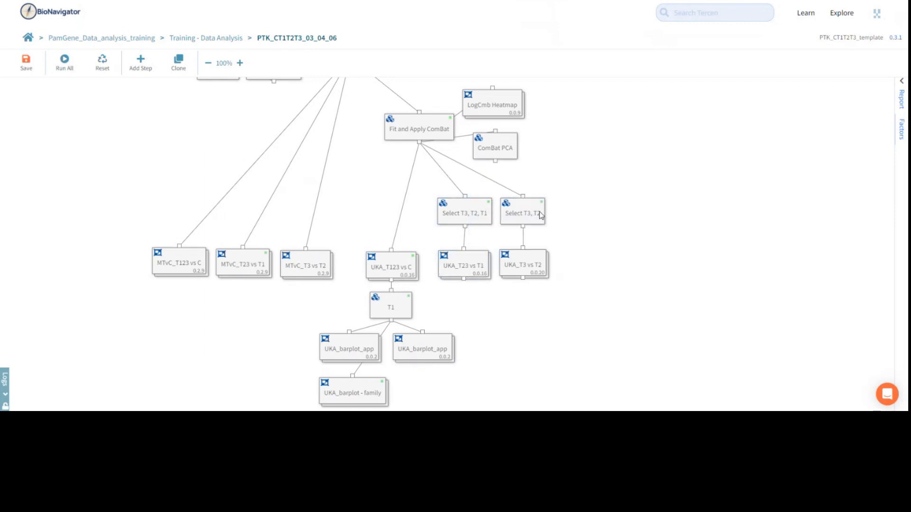
pyautogui.click(541, 216)
pyautogui.click(543, 272)
pyautogui.click(567, 335)
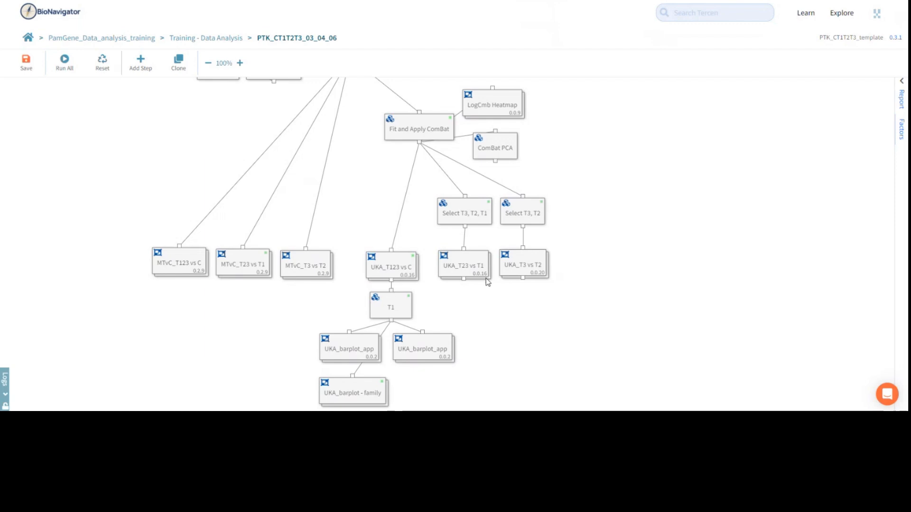
# Open the Select T3, T2, T1 data step to inspect its applied filter, and return to the workflow.
pyautogui.click(484, 223)
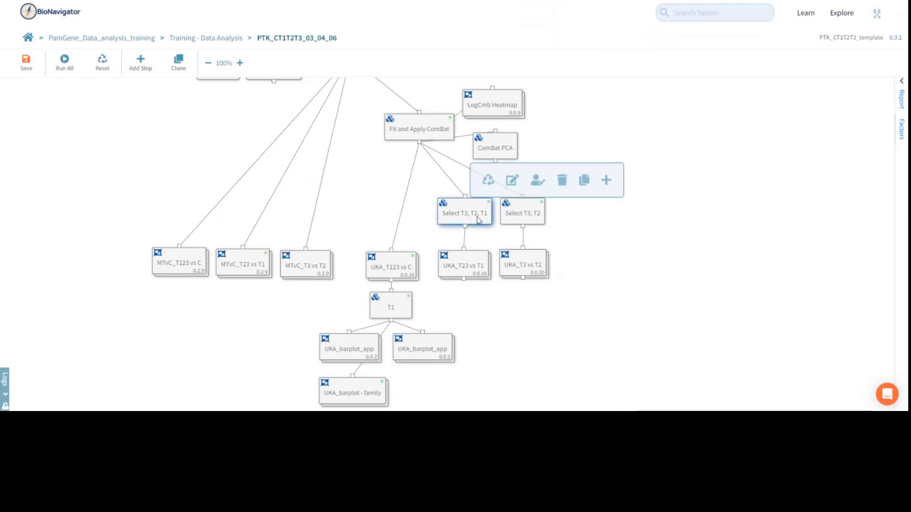
pyautogui.doubleClick(479, 219)
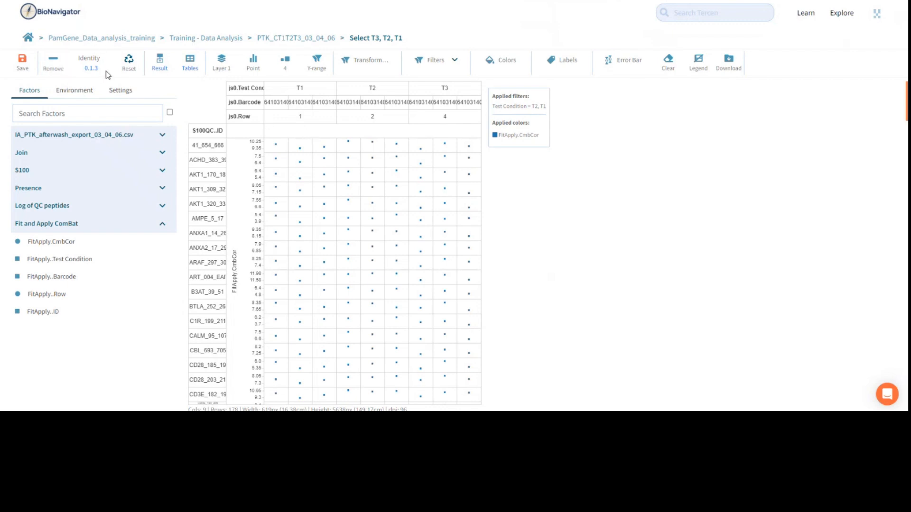
pyautogui.click(310, 39)
pyautogui.click(526, 319)
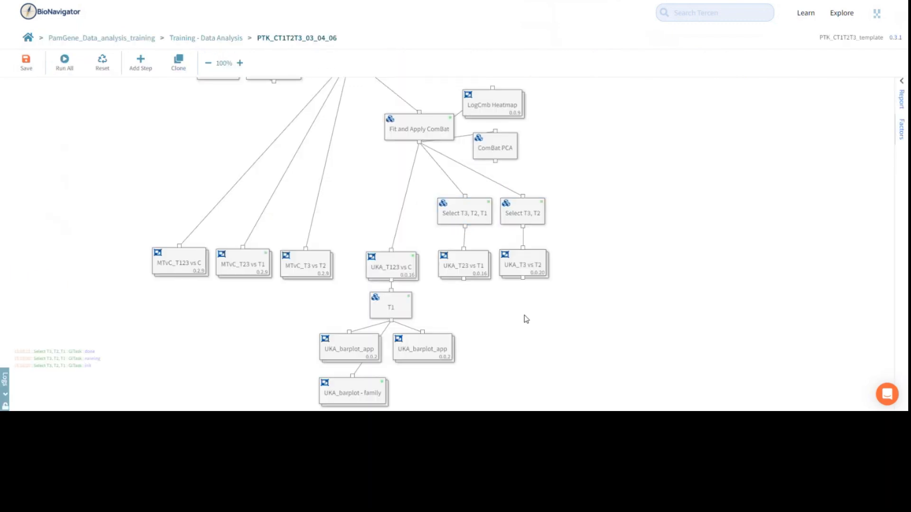
# Start the run setup of UKA_T23 vs T1 and review the quantitation type, control and test condition factors in its summary.
pyautogui.click(461, 267)
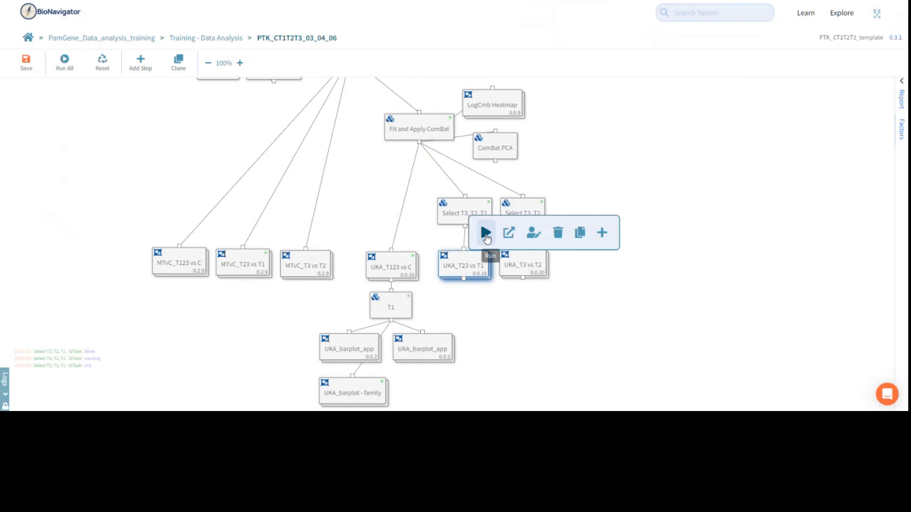
pyautogui.click(486, 234)
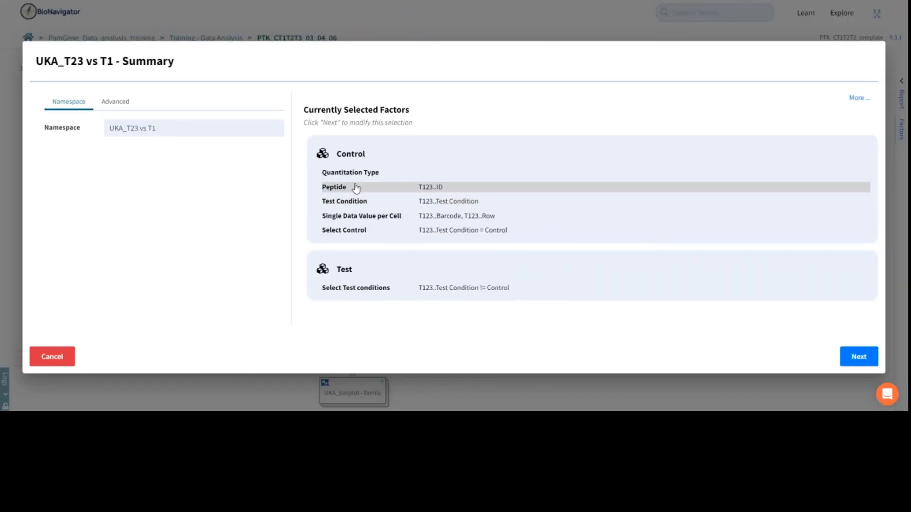
pyautogui.moveTo(314, 172); pyautogui.dragTo(395, 174)
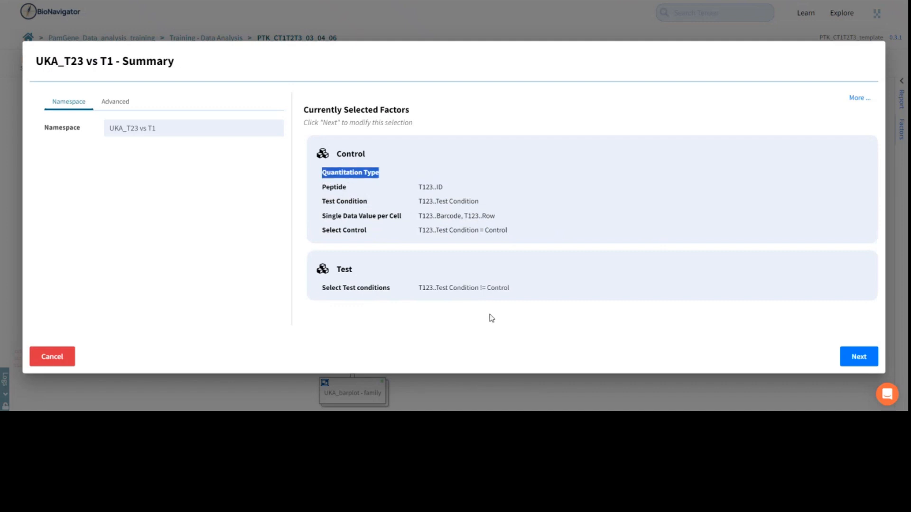
pyautogui.click(540, 327)
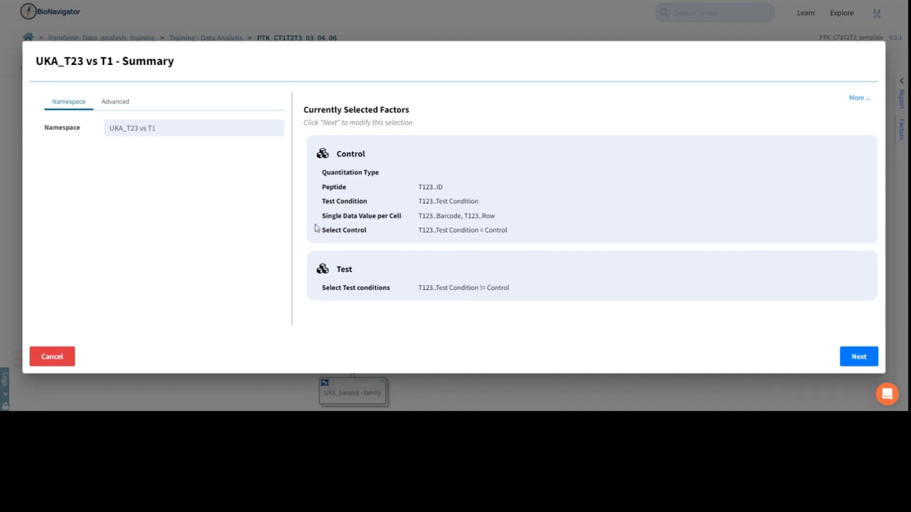
pyautogui.moveTo(317, 230); pyautogui.dragTo(514, 238)
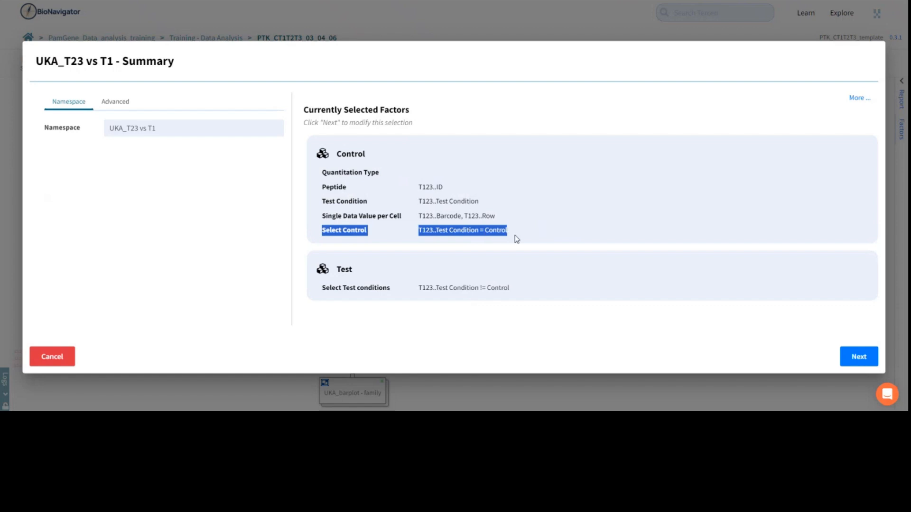
pyautogui.click(304, 288)
pyautogui.moveTo(303, 288); pyautogui.dragTo(522, 291)
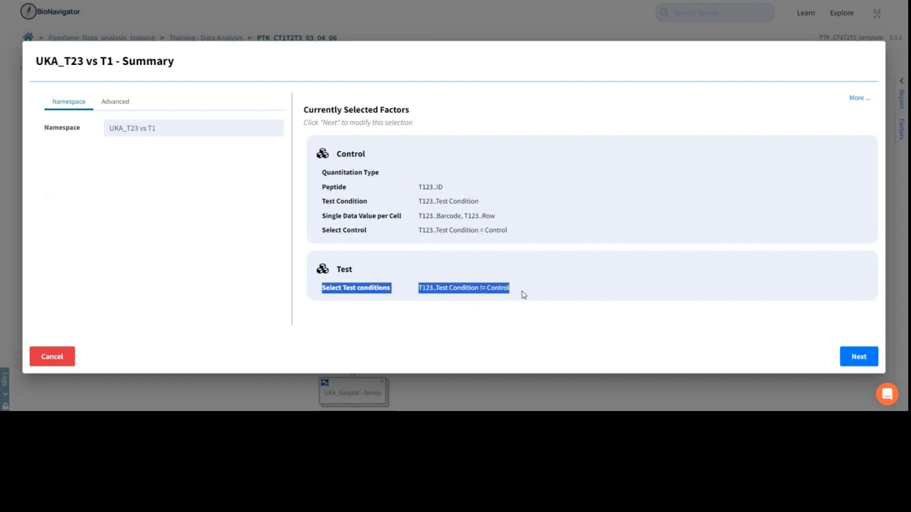
pyautogui.click(525, 337)
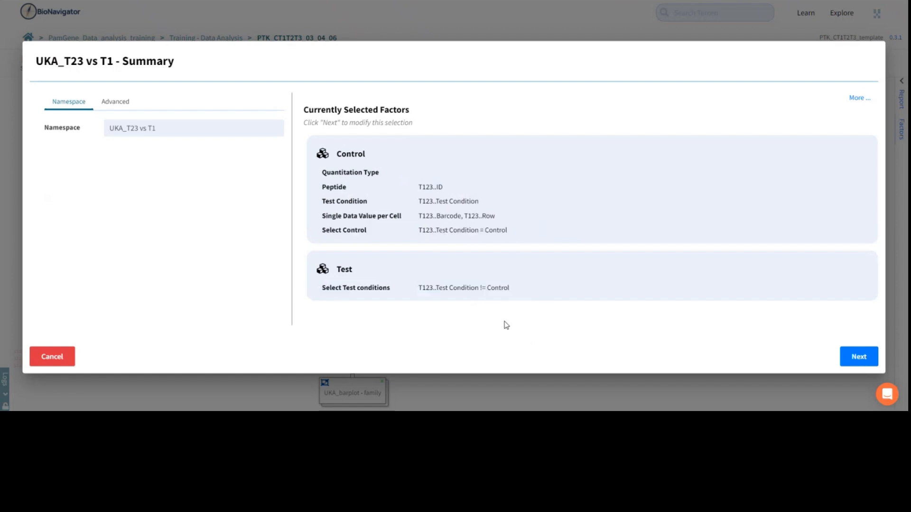
pyautogui.moveTo(515, 230); pyautogui.dragTo(486, 233)
# Try T123.identity as the quantitation type for the UKA_T23 vs T1 run, and cancel the run setup at the peptide selection.
pyautogui.click(796, 362)
pyautogui.click(850, 363)
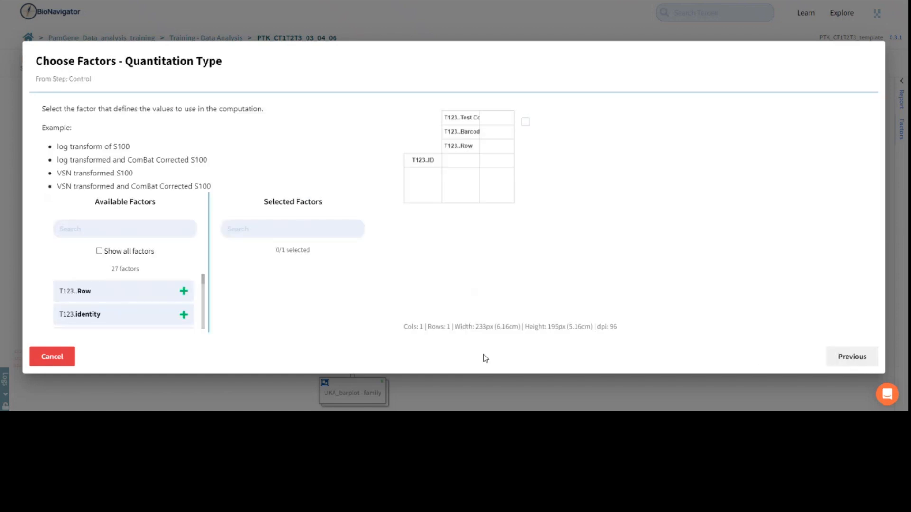
pyautogui.click(183, 315)
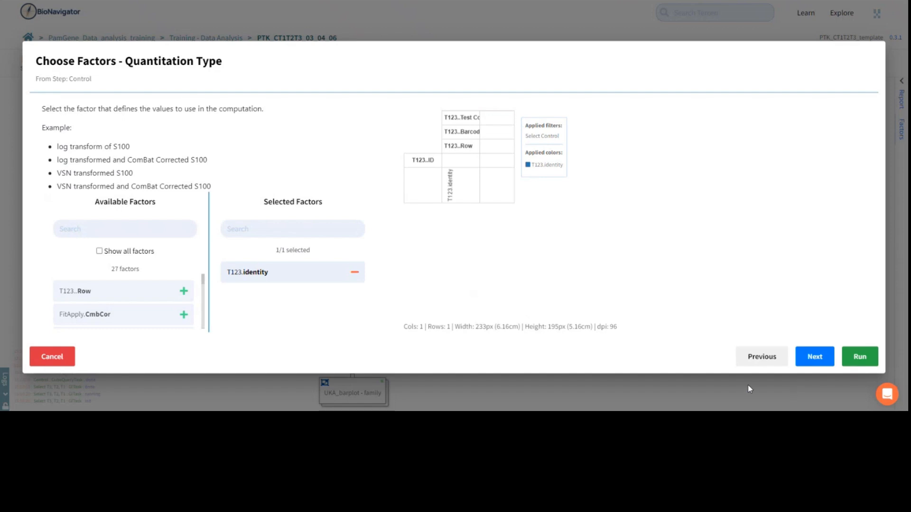
pyautogui.click(814, 357)
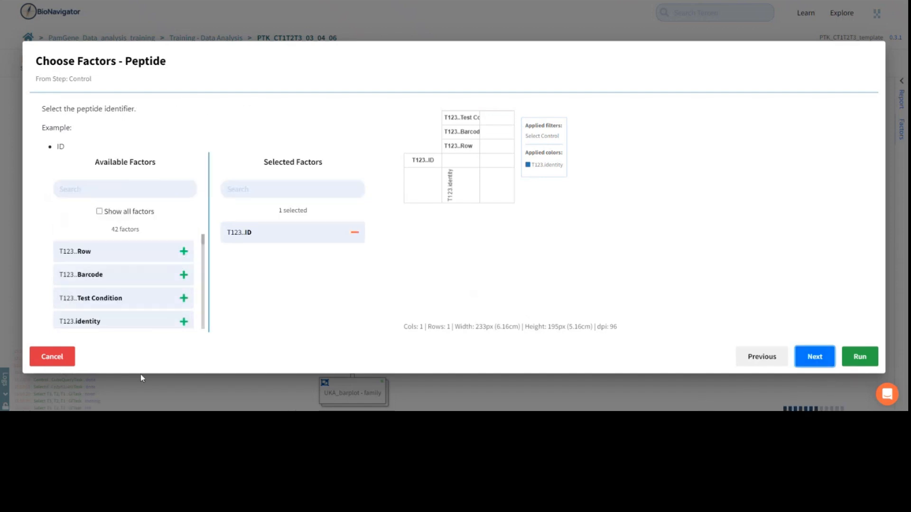
pyautogui.click(61, 358)
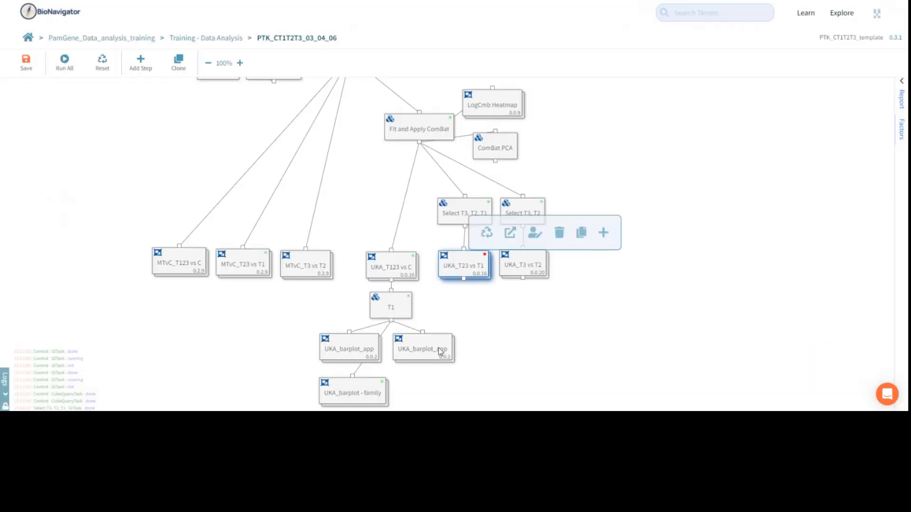
# Open the Volcano simple view of UKA_T123 vs C and check its color palette settings for the Median Final score.
pyautogui.doubleClick(407, 277)
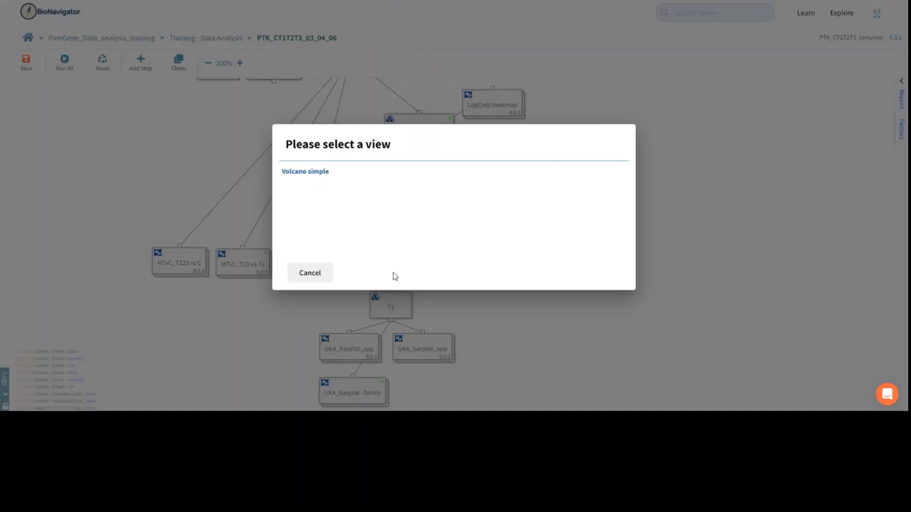
pyautogui.click(320, 176)
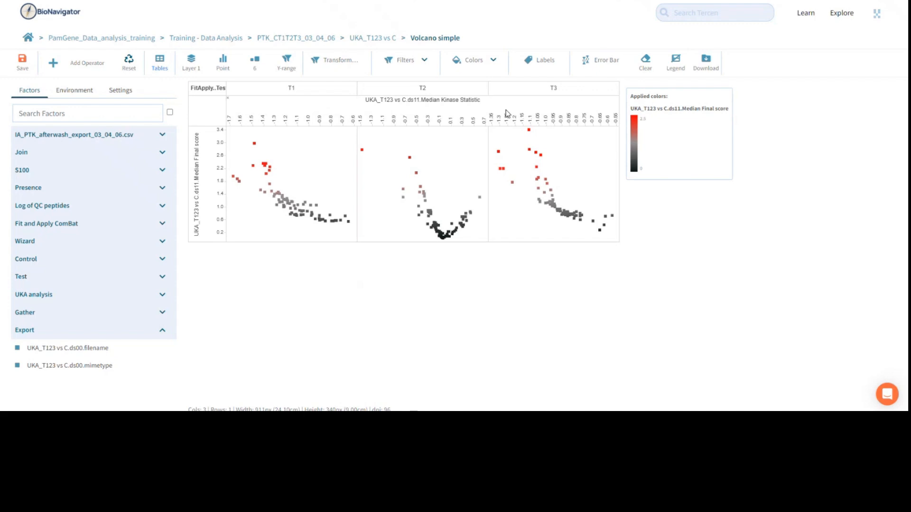
pyautogui.click(477, 62)
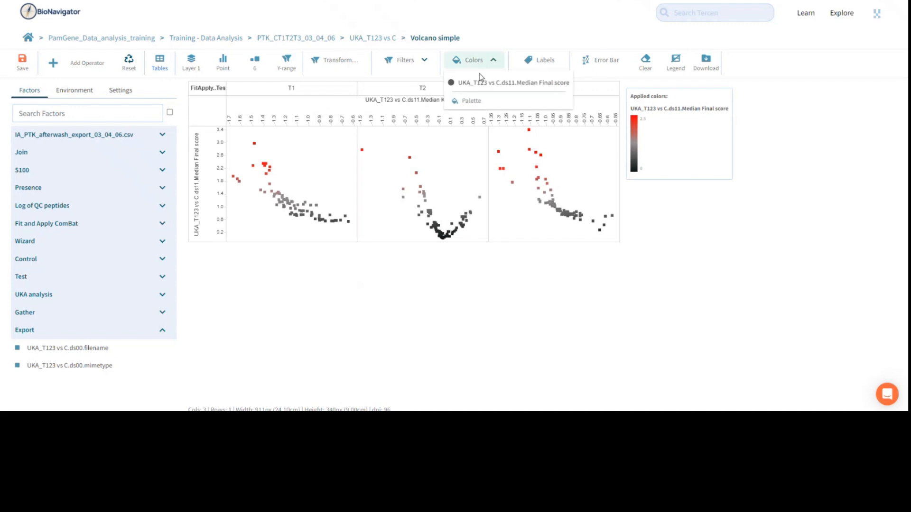
pyautogui.click(478, 100)
pyautogui.doubleClick(368, 209)
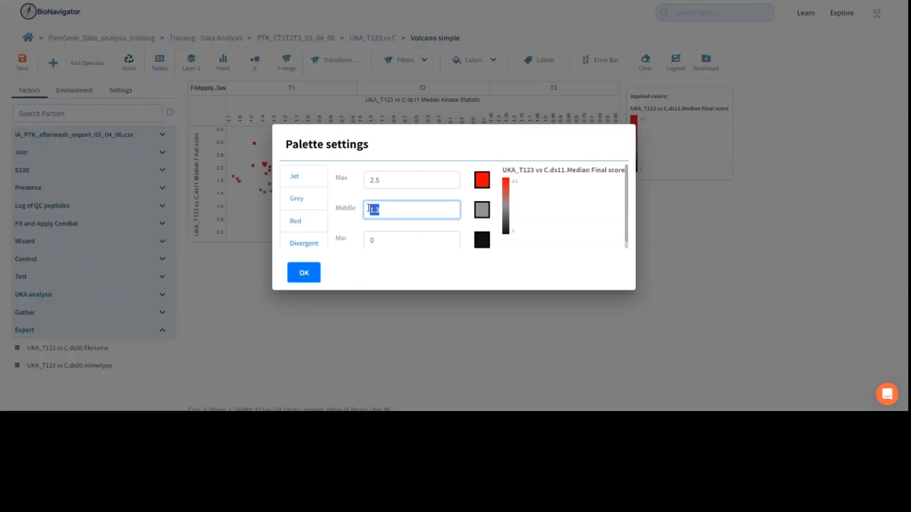
pyautogui.click(304, 275)
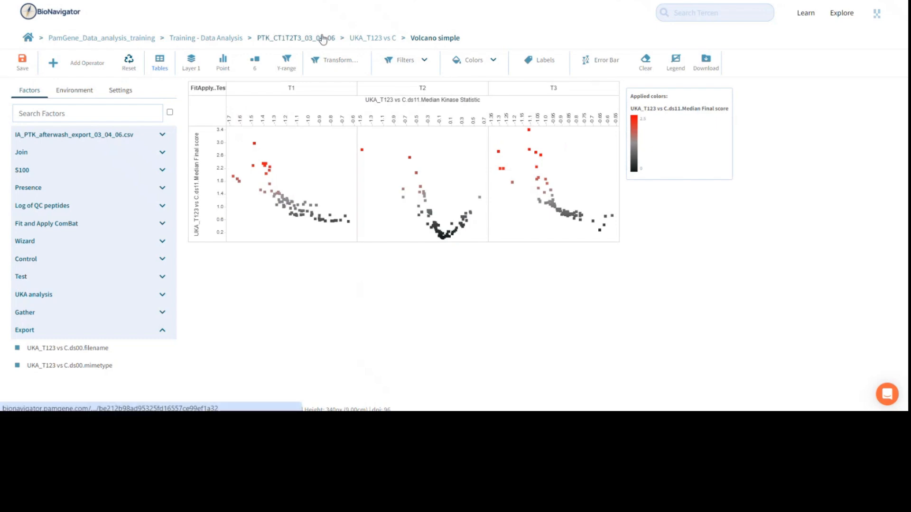
# Open the Volcano Shiny step inside UKA_T123 vs C, check its label factor, and run the Volcano Plot operator.
pyautogui.click(372, 39)
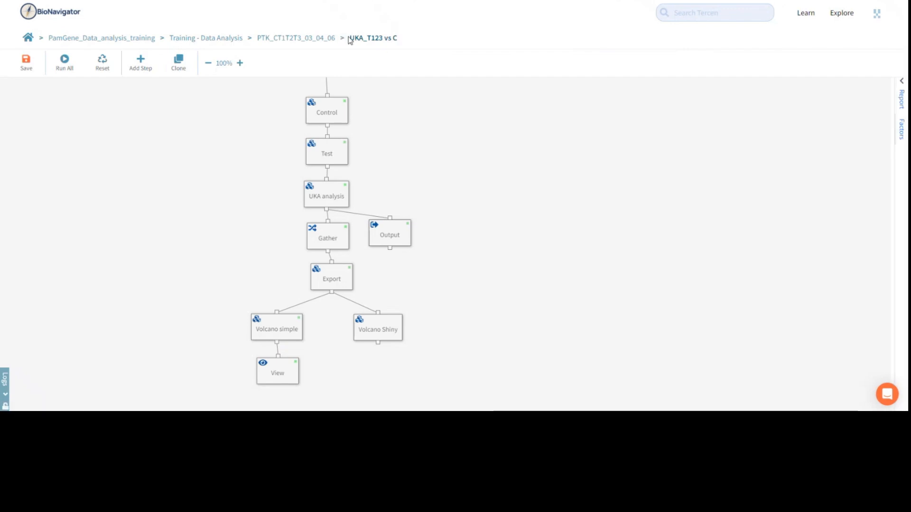
pyautogui.click(384, 329)
pyautogui.doubleClick(384, 330)
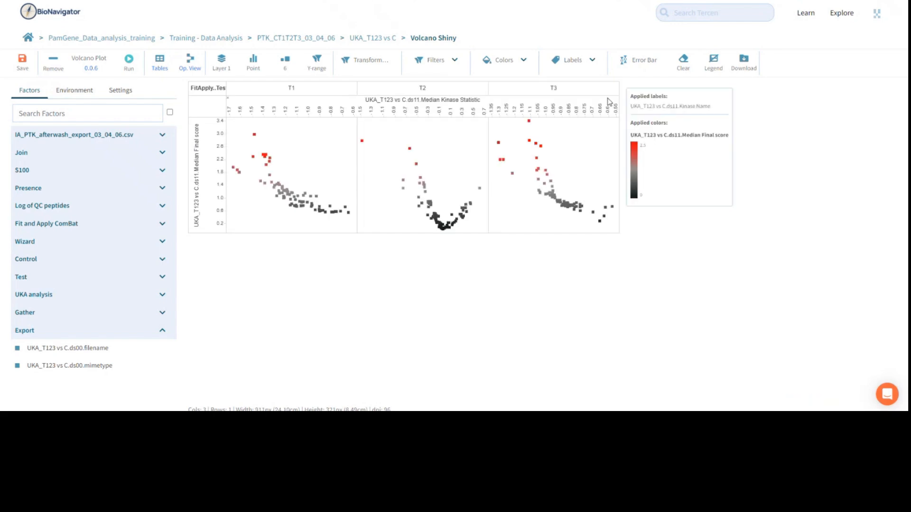
pyautogui.click(592, 59)
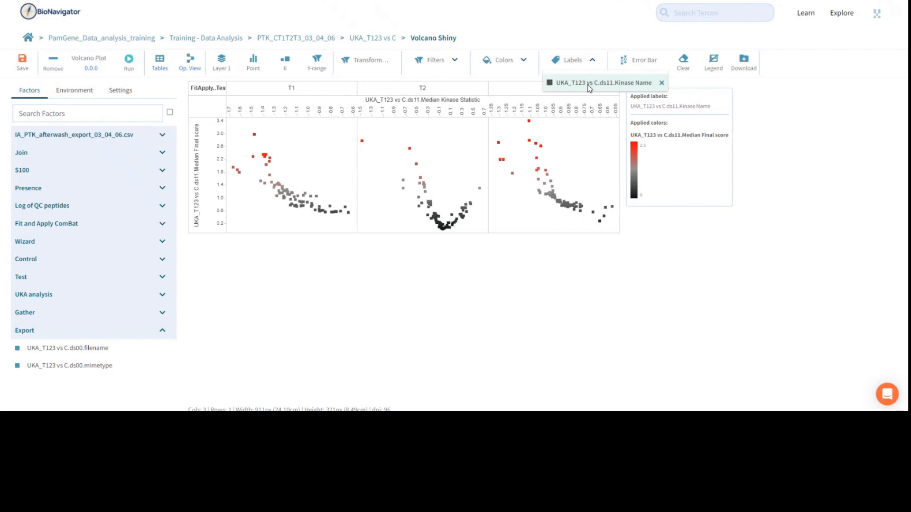
pyautogui.click(129, 61)
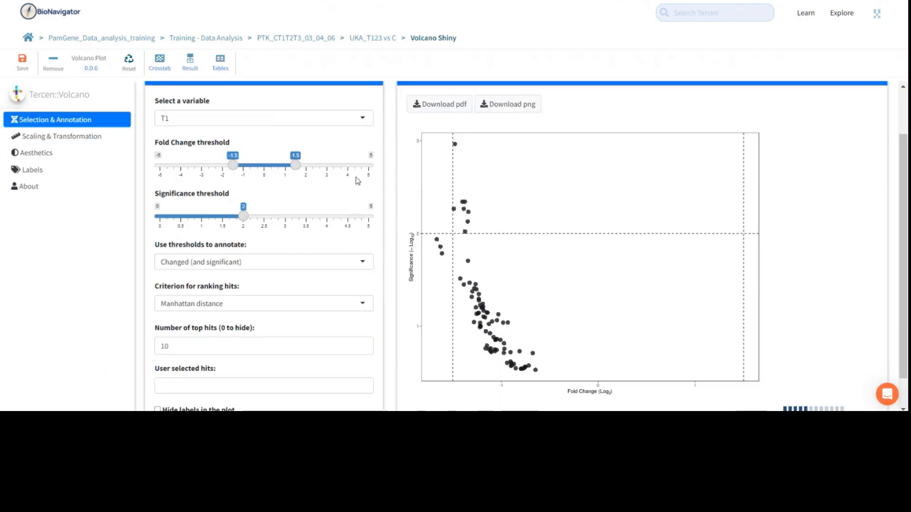
# Keep variable T1 and set the volcano plot's fold change thresholds to -0.3 and 0.3 and its significance threshold to 1.3.
pyautogui.click(365, 118)
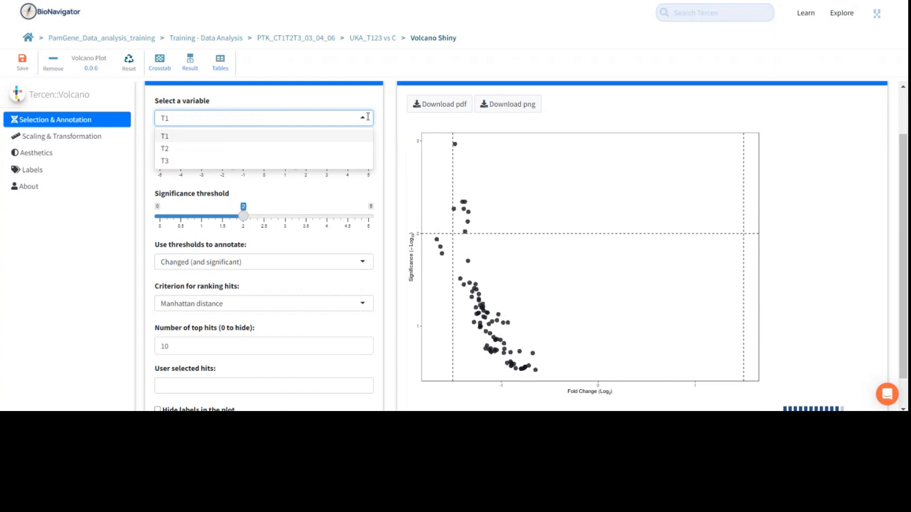
pyautogui.click(241, 182)
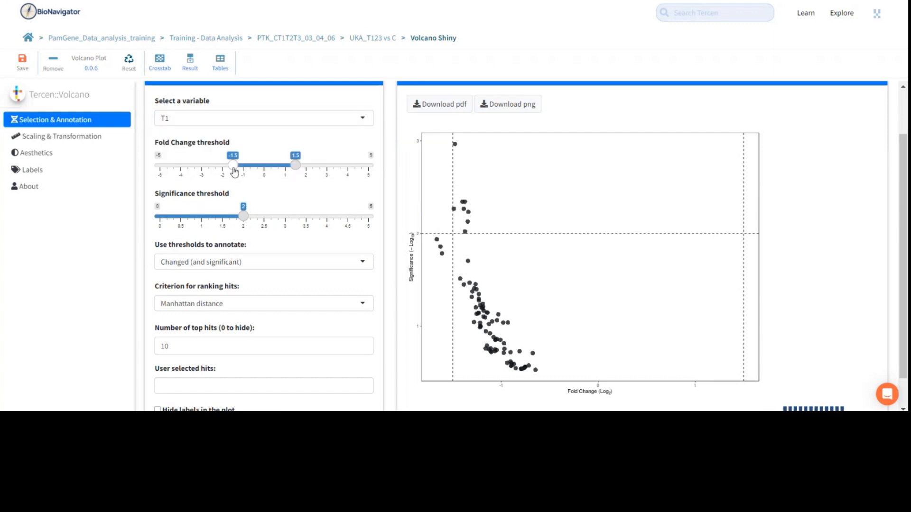
pyautogui.moveTo(234, 171); pyautogui.dragTo(274, 170)
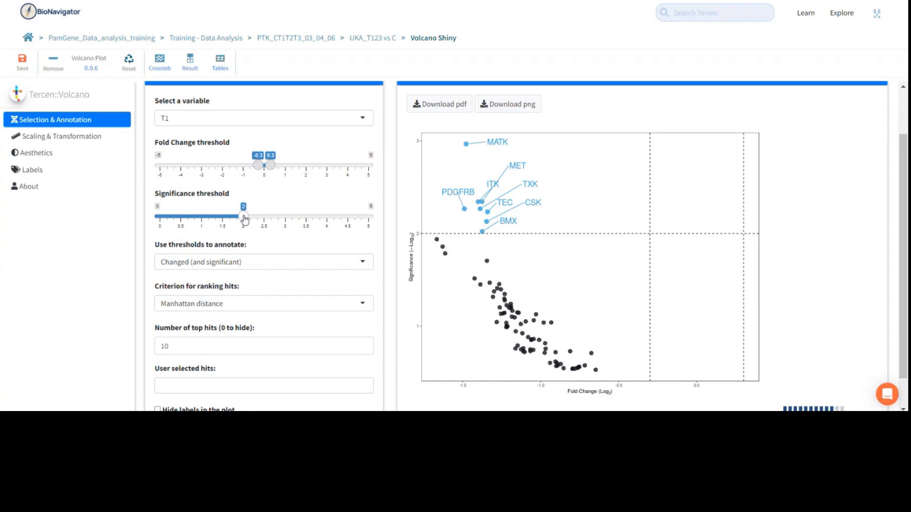
pyautogui.moveTo(244, 218); pyautogui.dragTo(217, 220)
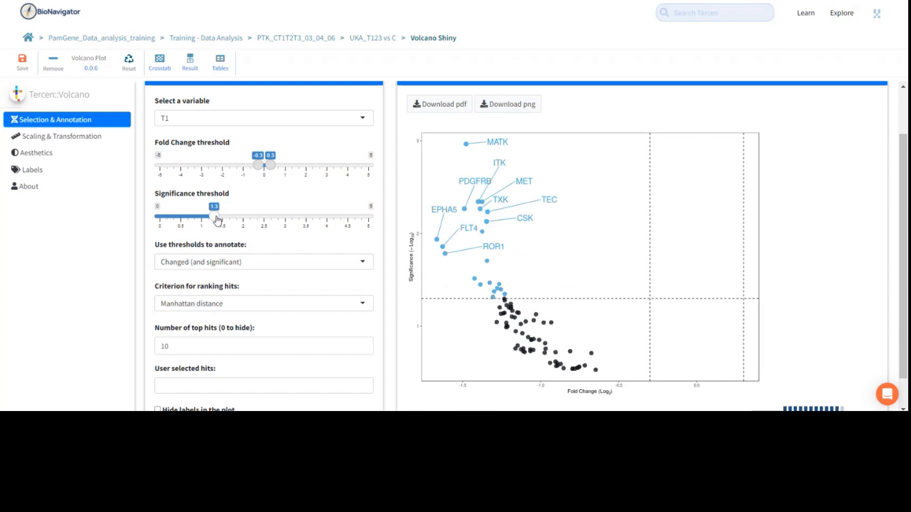
# Set the number of top hits labelled in the volcano plot to 20.
pyautogui.scroll(-1, 119, 266)
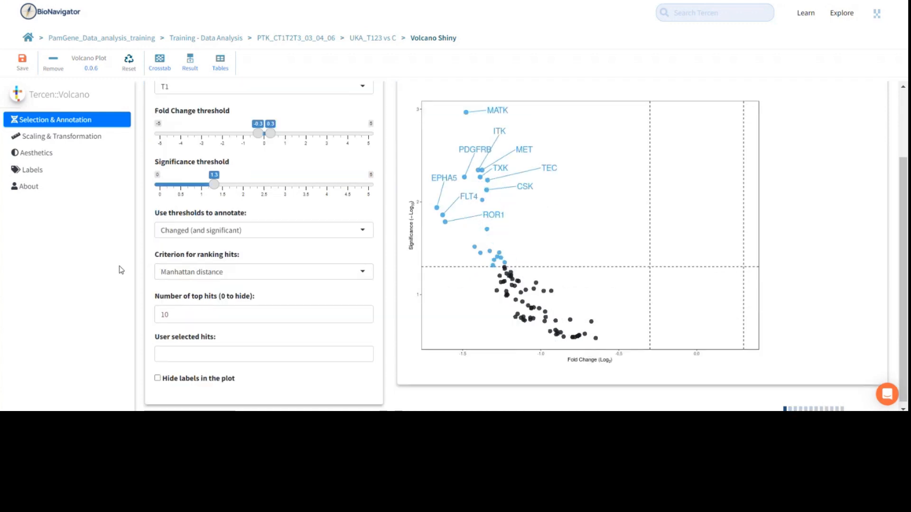
pyautogui.doubleClick(164, 310)
pyautogui.write('20')
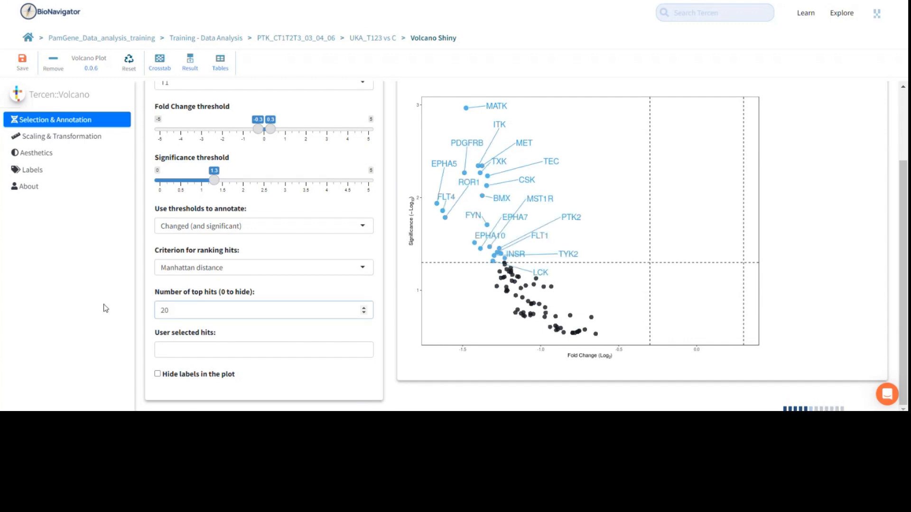
# Add ROS1 and MAP2K7 as user-selected hits to label in the volcano plot.
pyautogui.click(185, 350)
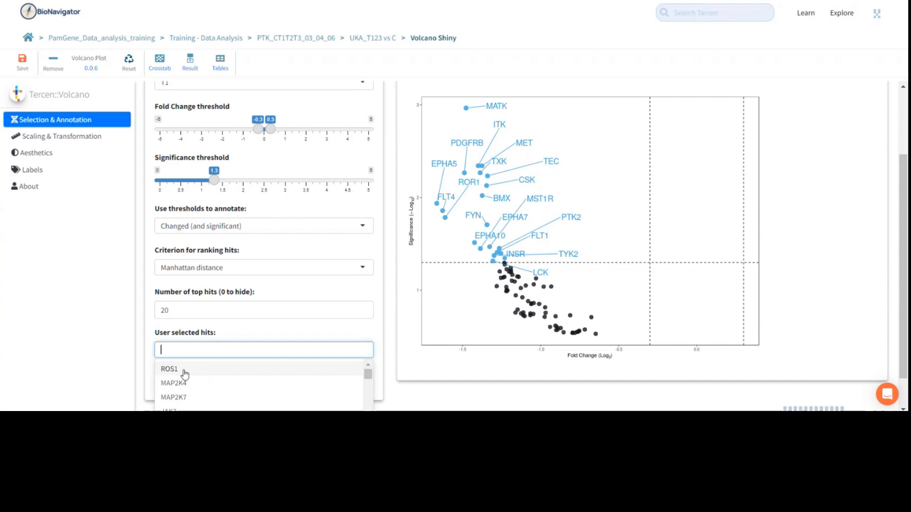
pyautogui.click(185, 374)
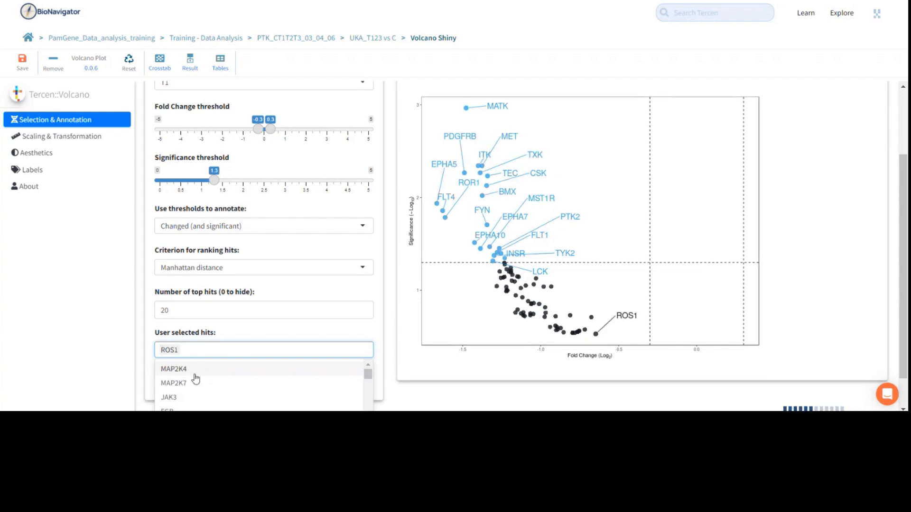
pyautogui.click(194, 382)
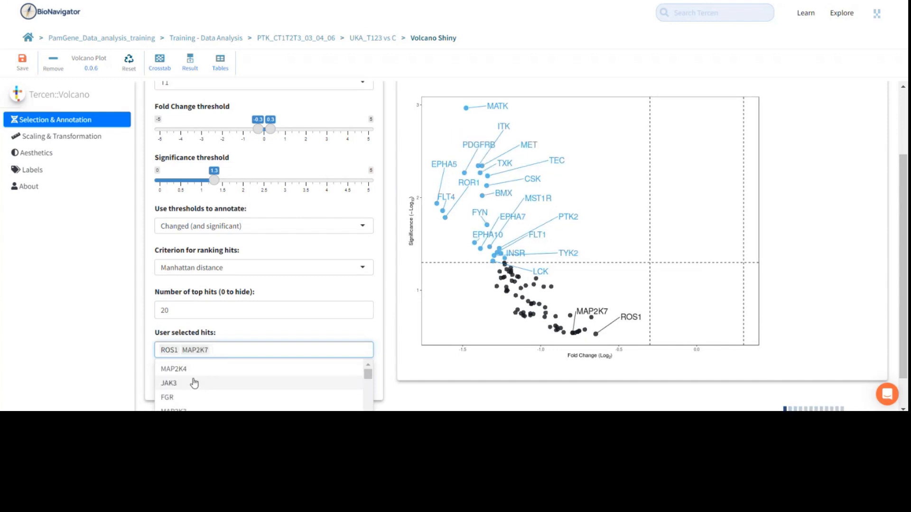
pyautogui.click(120, 346)
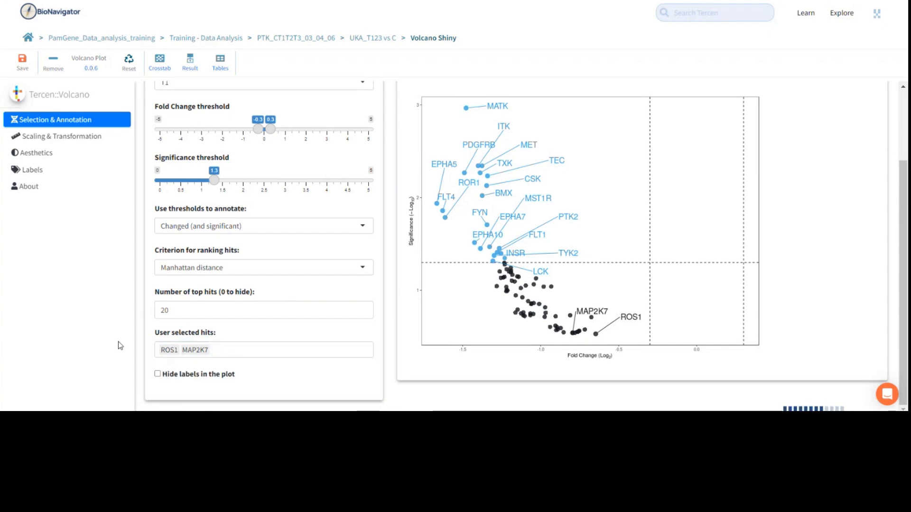
# Go back to the PTK_CT1T2T3_03_04_06 workflow, examine the kinase table in the T1 step, and return to the workflow.
pyautogui.scroll(2, 120, 346)
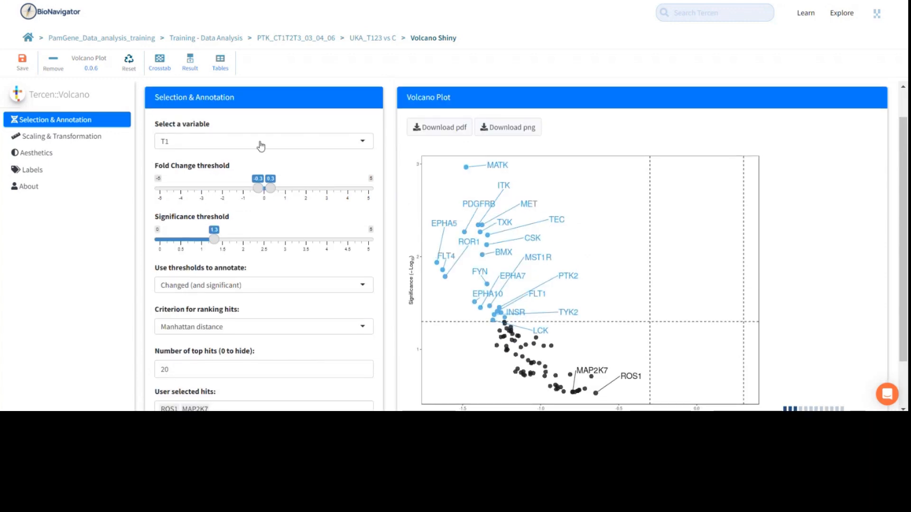
pyautogui.click(306, 40)
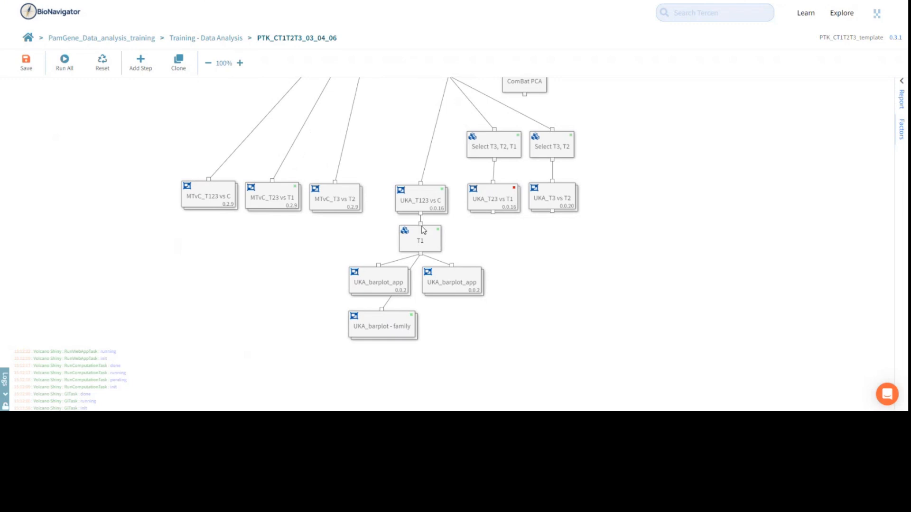
pyautogui.doubleClick(428, 244)
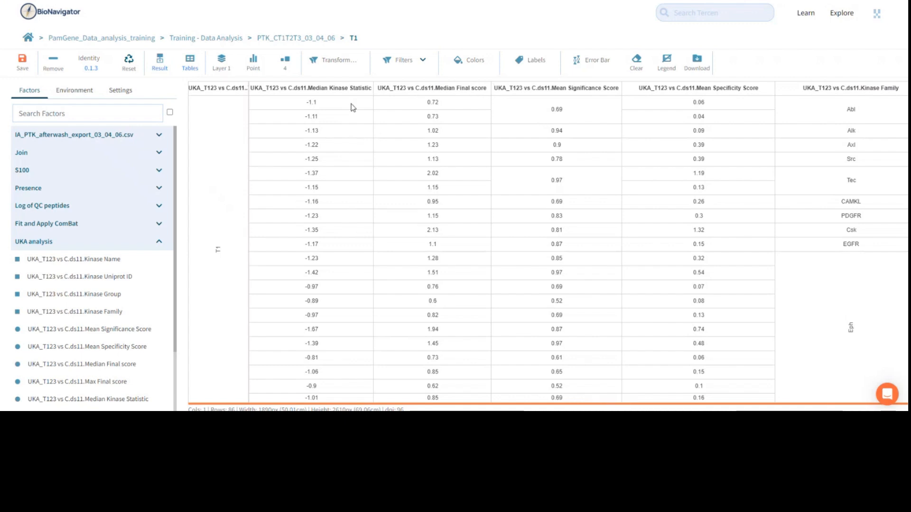
pyautogui.click(300, 38)
# Run the second UKA_barplot_app under T1 with its currently selected Order By and Plot factors.
pyautogui.click(450, 284)
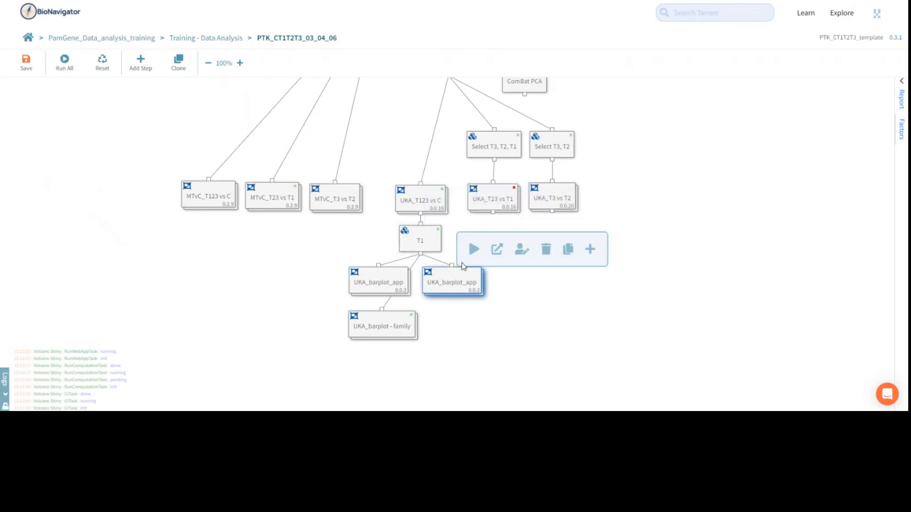
pyautogui.click(474, 249)
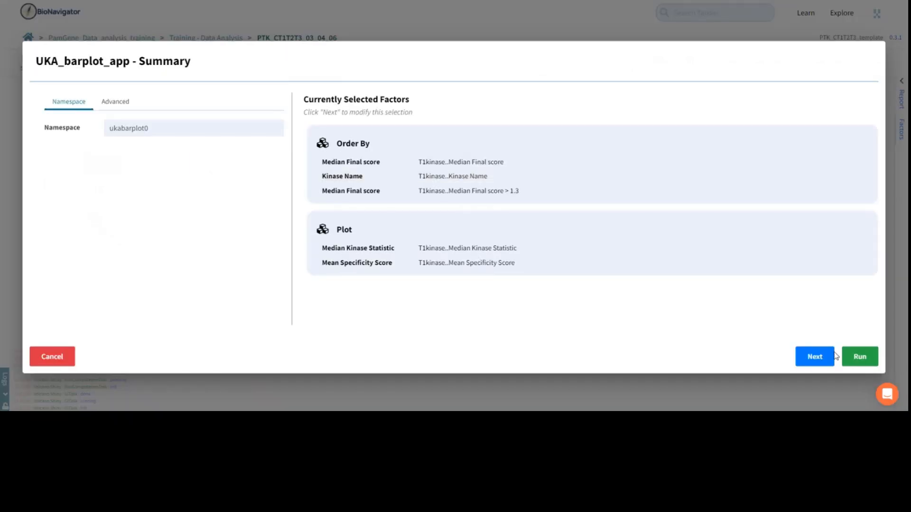
pyautogui.click(860, 356)
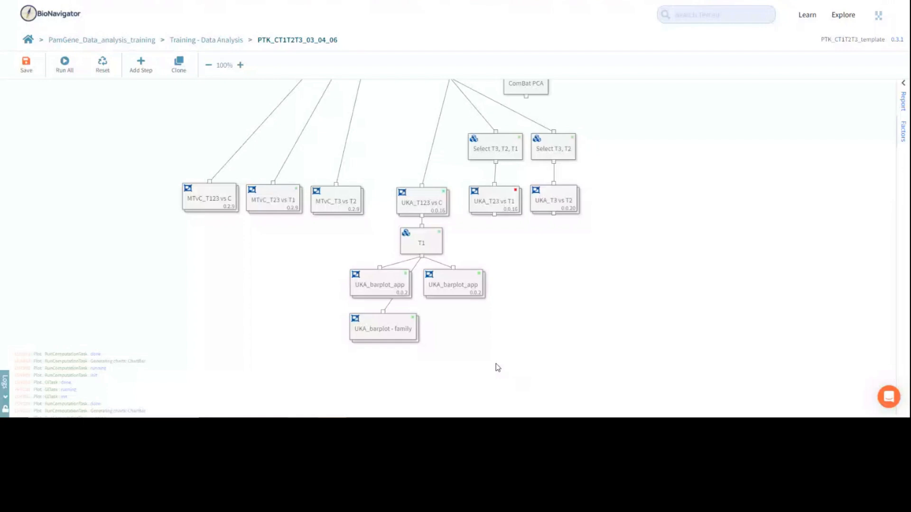
# Open the Plot view of the first UKA_barplot_app under T1 and reset its Plot step.
pyautogui.doubleClick(370, 289)
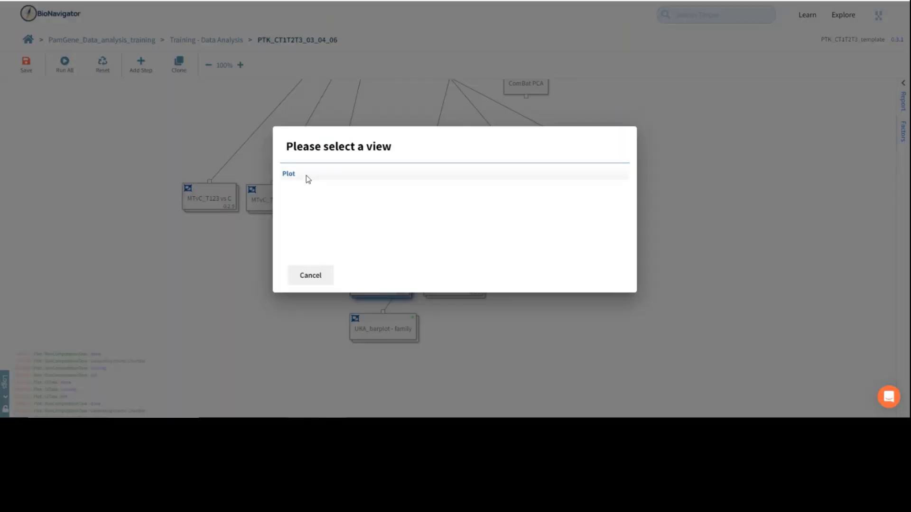
pyautogui.click(308, 175)
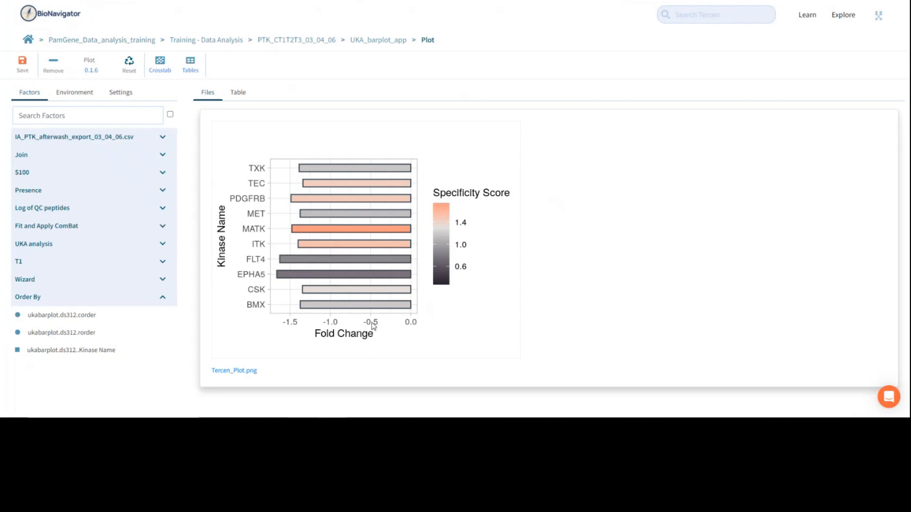
pyautogui.click(149, 77)
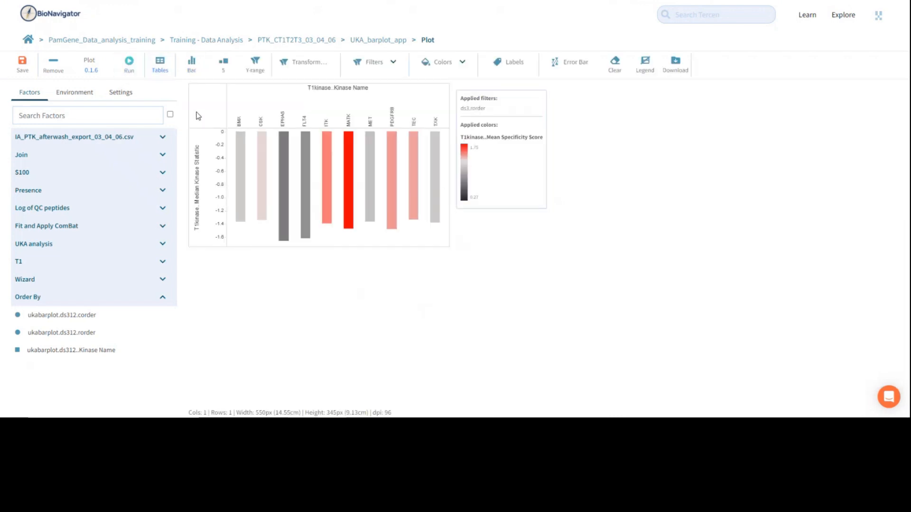
# Look at the steps inside the UKA_barplot_app workflow and reopen its Plot step.
pyautogui.click(390, 40)
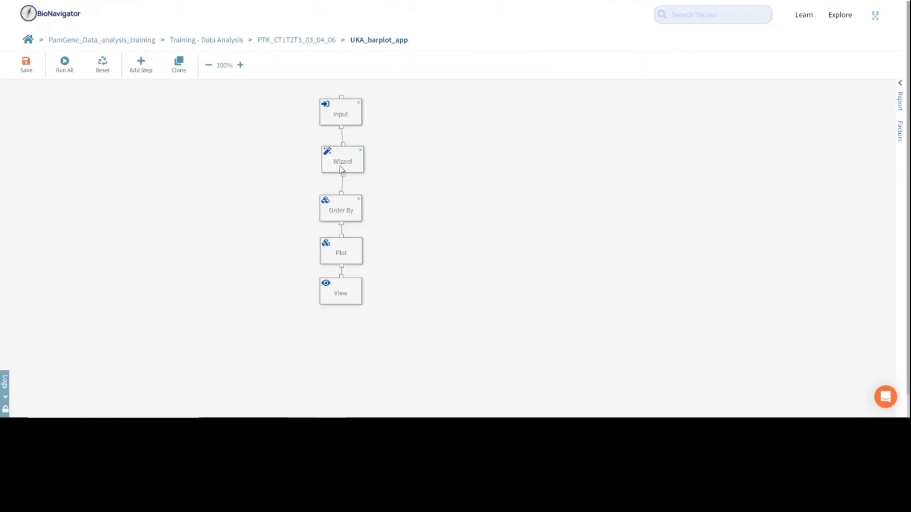
pyautogui.click(341, 210)
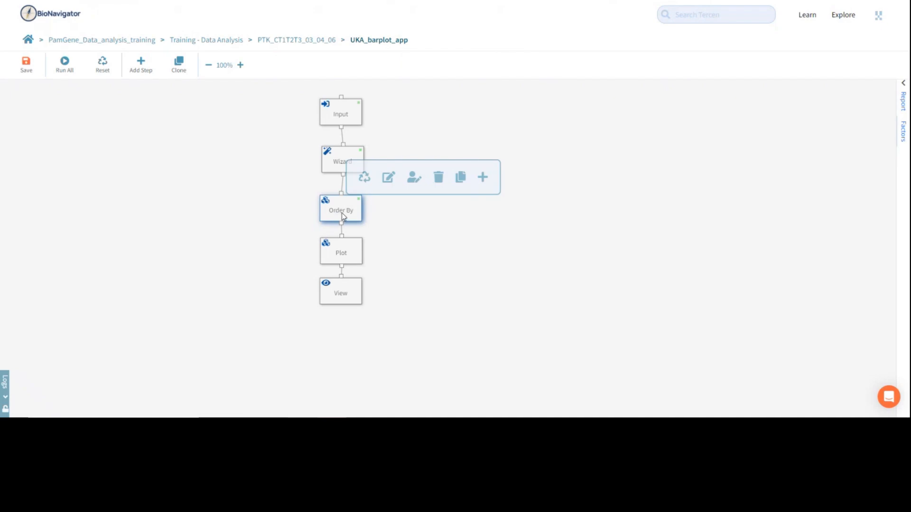
pyautogui.doubleClick(351, 255)
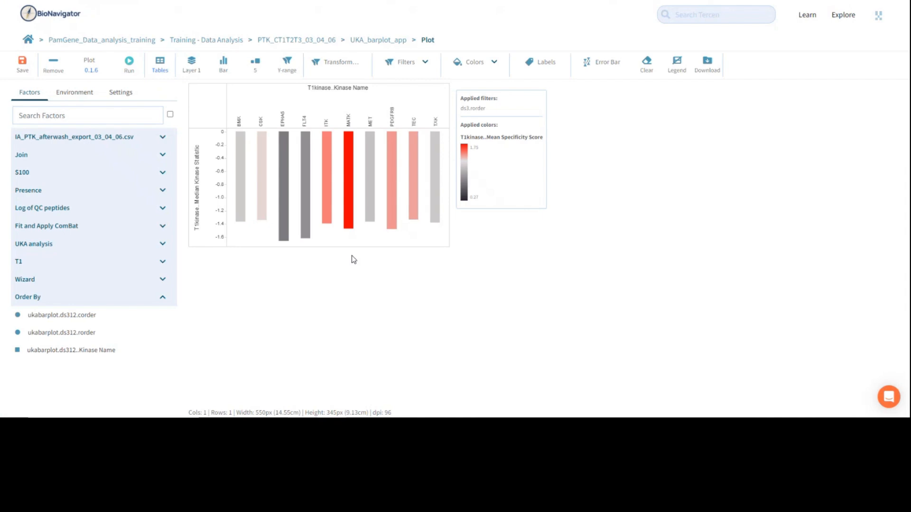
# Check the factor and limit in the Plot step's ds3.rorder filter settings, leaving the filter as it is.
pyautogui.click(407, 63)
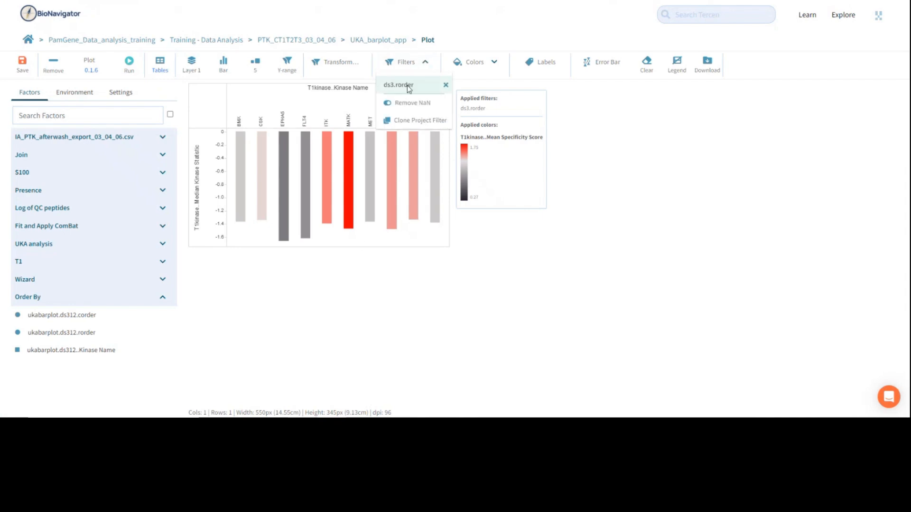
pyautogui.click(408, 89)
pyautogui.click(234, 113)
pyautogui.click(380, 171)
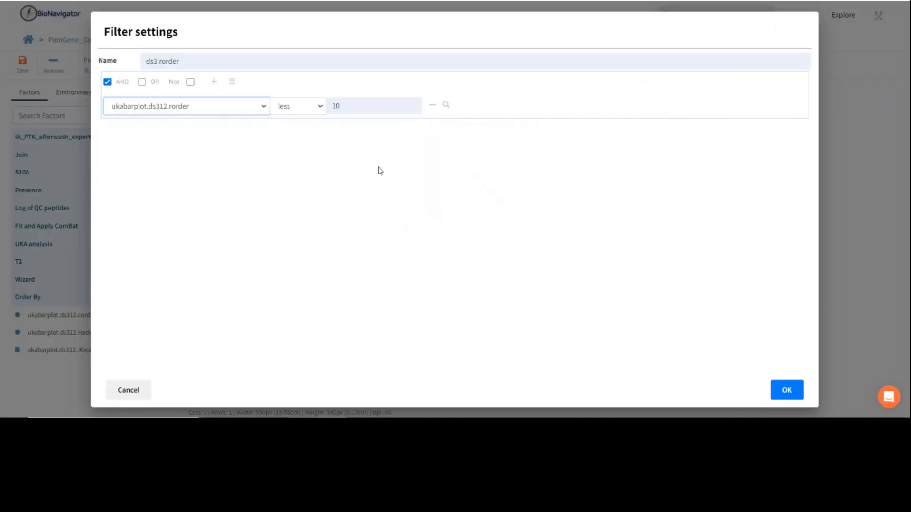
pyautogui.click(125, 392)
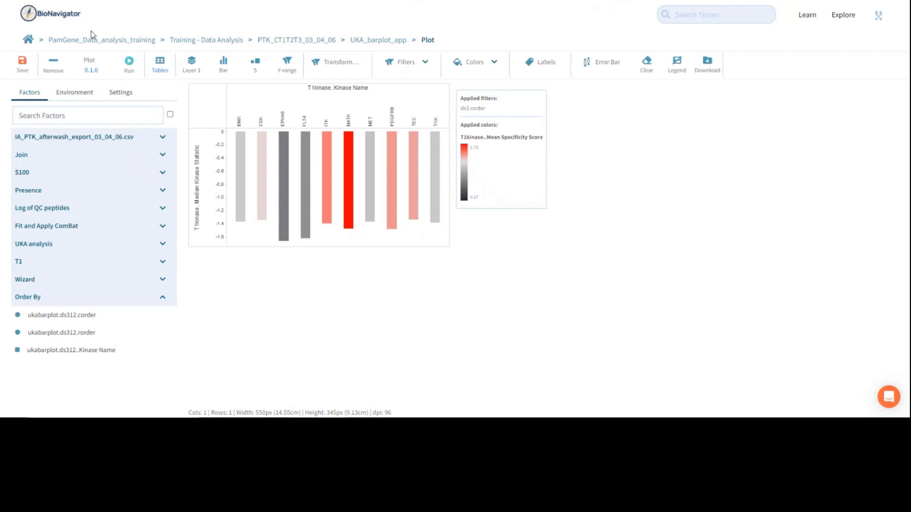
# Review the bar plot's size, axis label and flip settings, and rerun the Plot step.
pyautogui.click(121, 100)
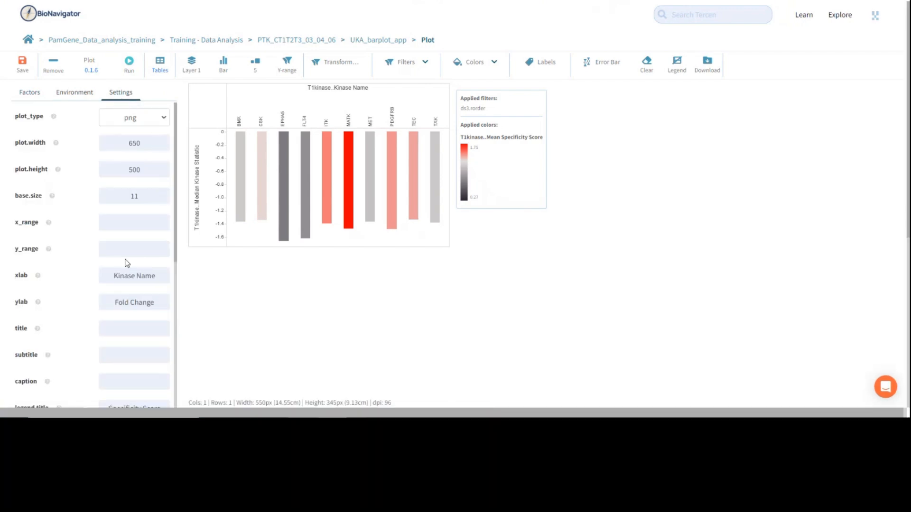
pyautogui.scroll(-1, 165, 260)
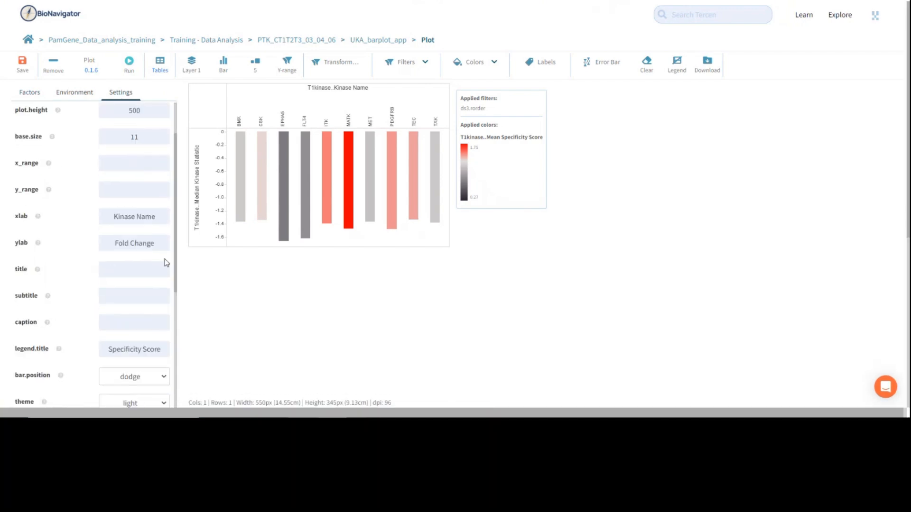
pyautogui.scroll(1, 152, 136)
pyautogui.doubleClick(142, 141)
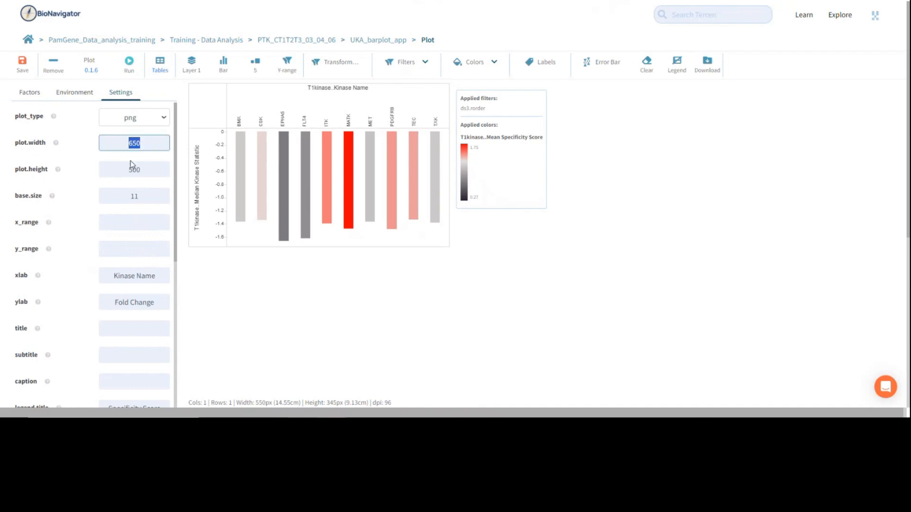
pyautogui.doubleClick(147, 170)
pyautogui.scroll(-5, 147, 214)
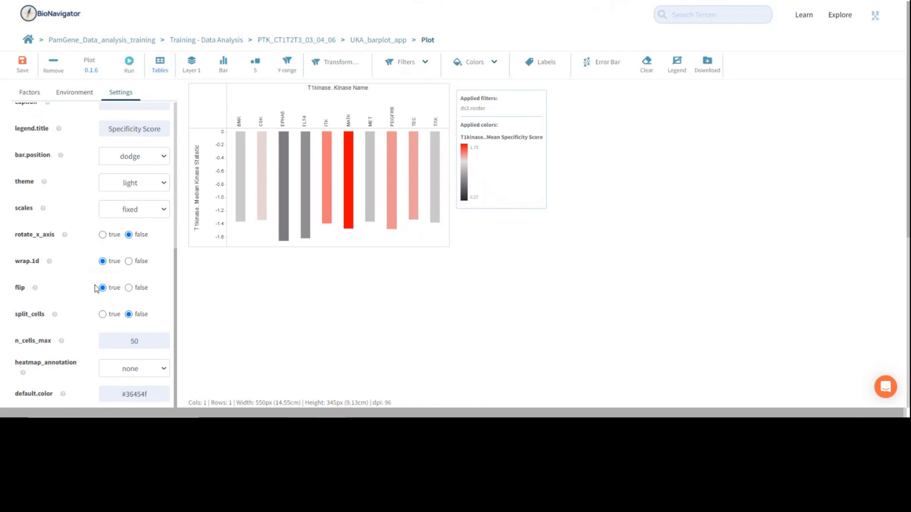
pyautogui.click(129, 63)
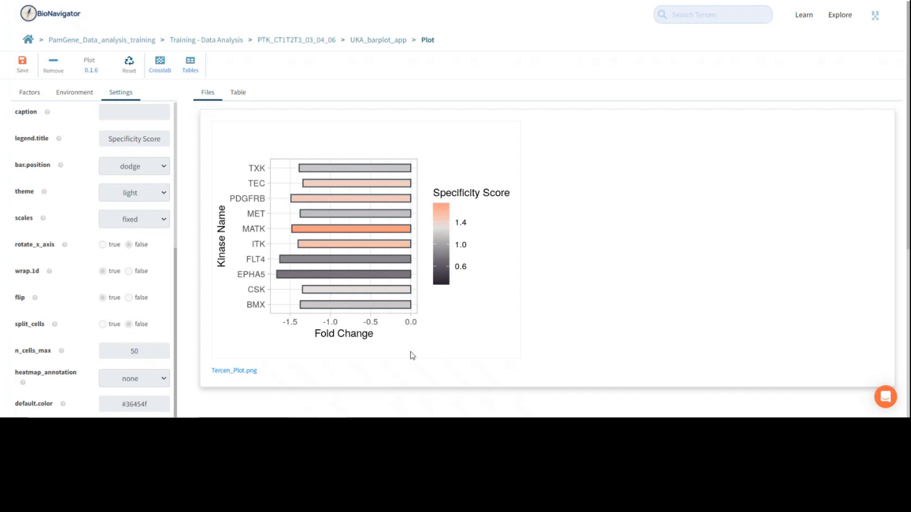
# Return to the PTK workflow and open the Plot view of UKA_barplot - family.
pyautogui.click(325, 40)
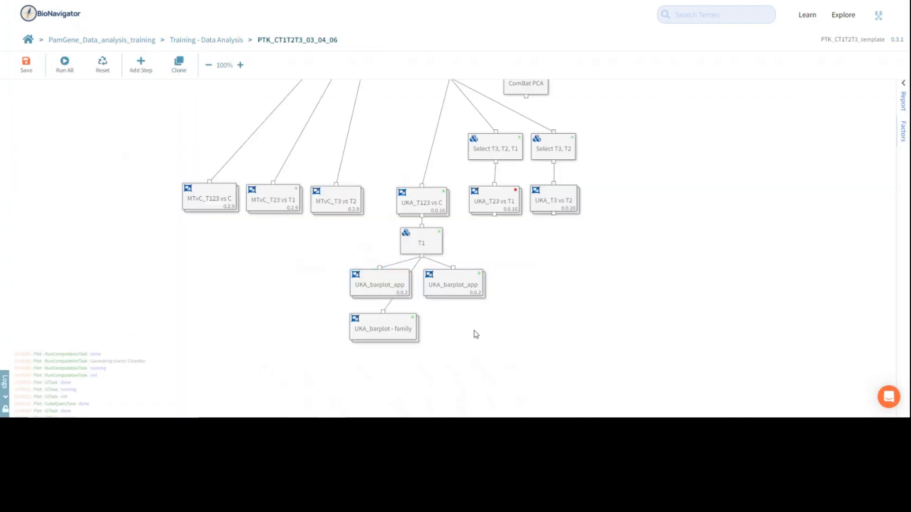
pyautogui.doubleClick(392, 330)
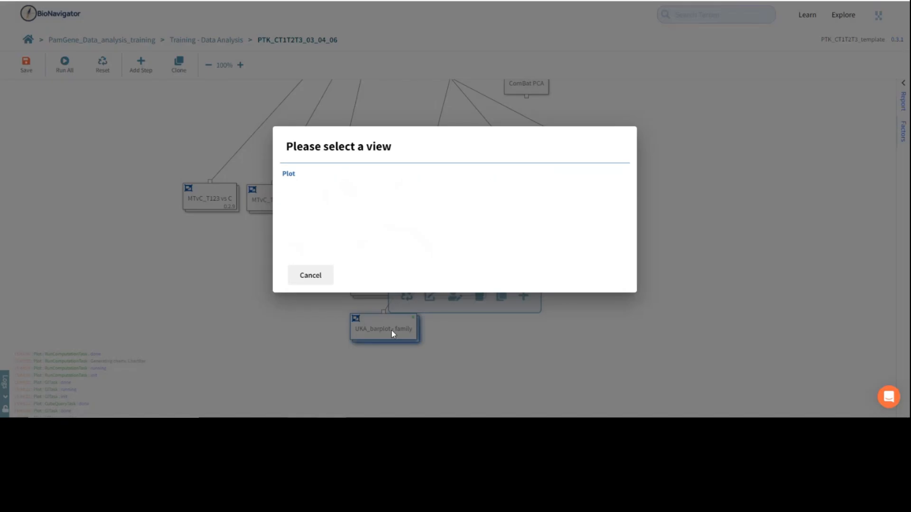
pyautogui.click(329, 179)
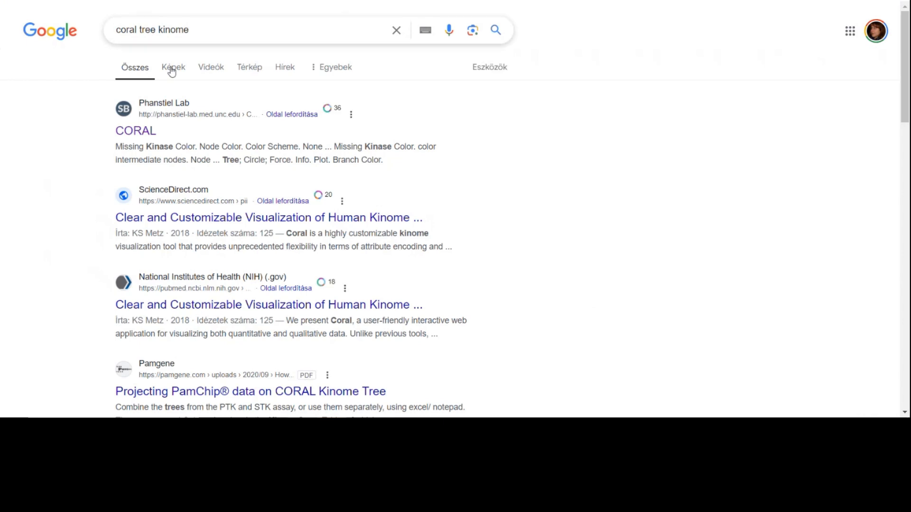
# Open the CORAL website from the "coral tree kinome" search results and examine its kinome tree plot.
pyautogui.click(151, 131)
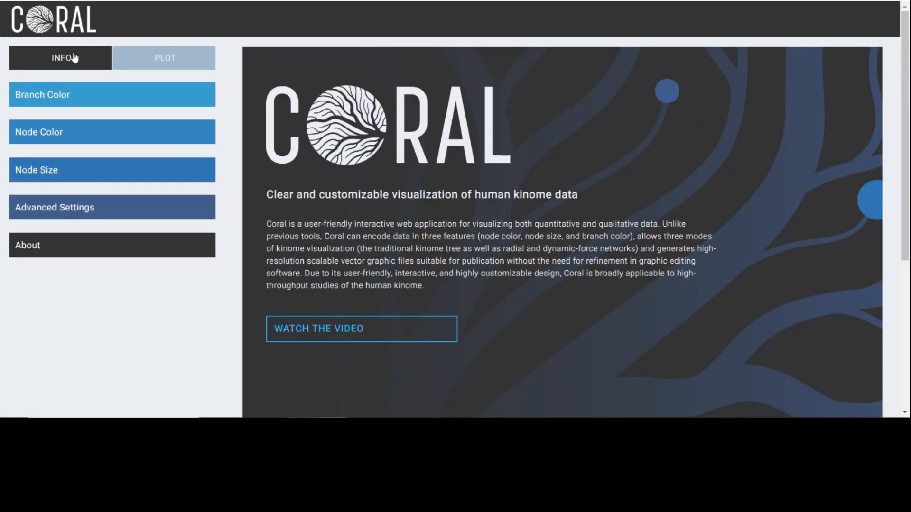
pyautogui.click(162, 67)
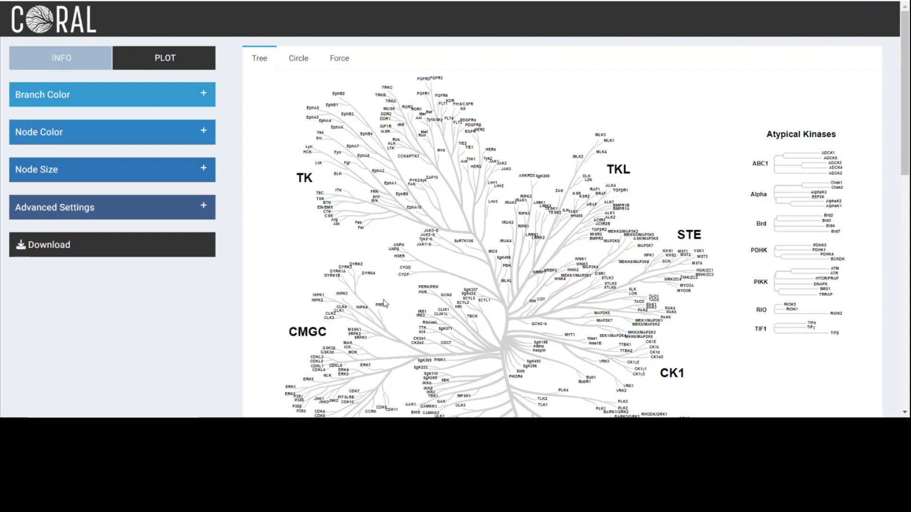
pyautogui.moveTo(386, 303); pyautogui.dragTo(416, 252)
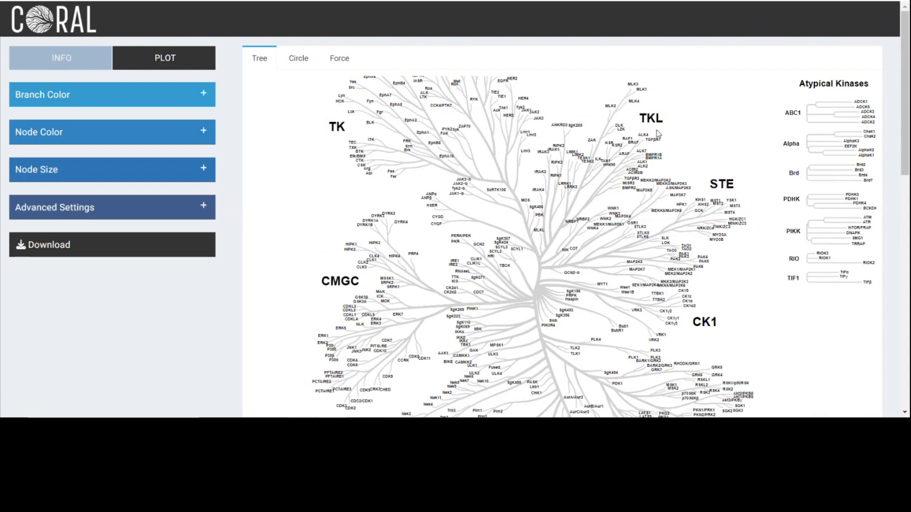
pyautogui.moveTo(820, 400); pyautogui.dragTo(825, 418)
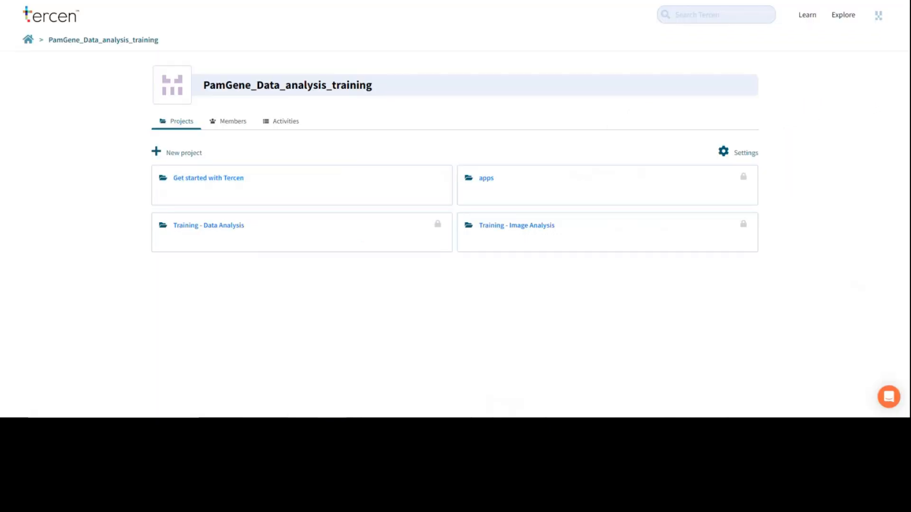
# Download the UKA_T123 vs C export from the Exported Data folder of Training - Data Analysis as a CSV file.
pyautogui.click(214, 225)
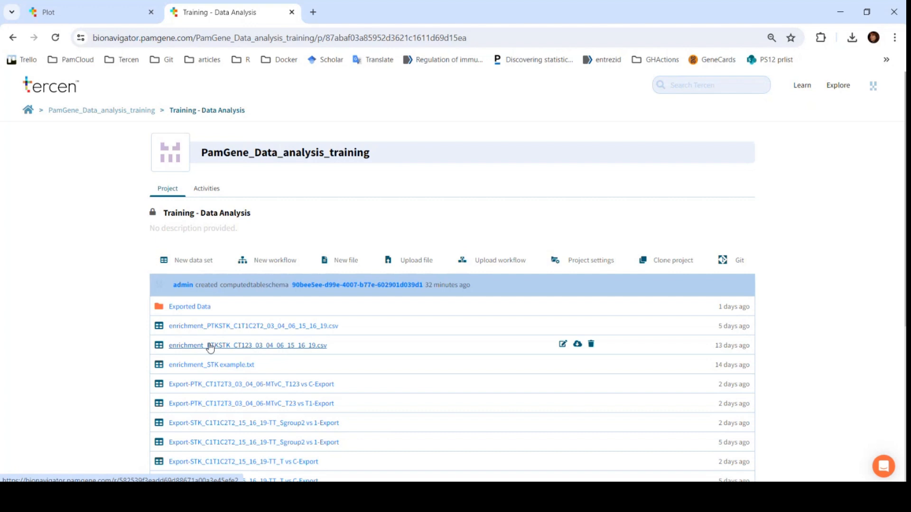
pyautogui.click(196, 307)
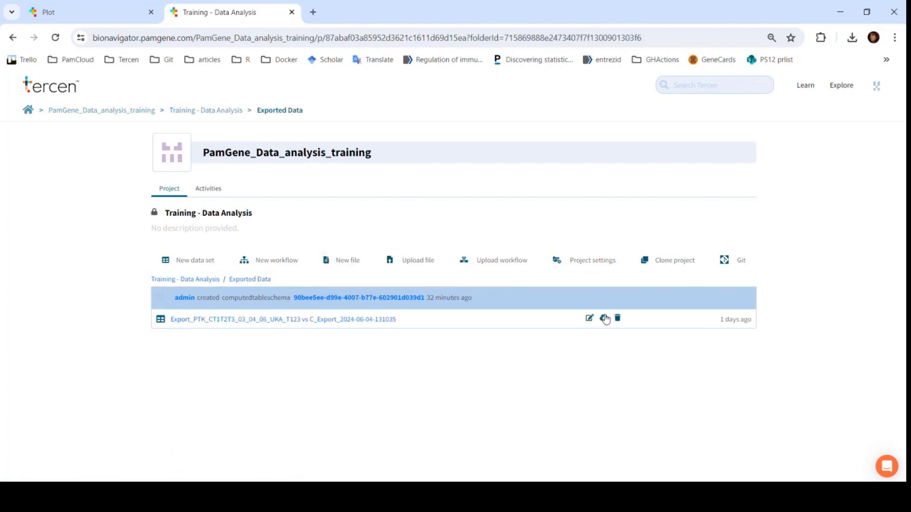
pyautogui.click(605, 319)
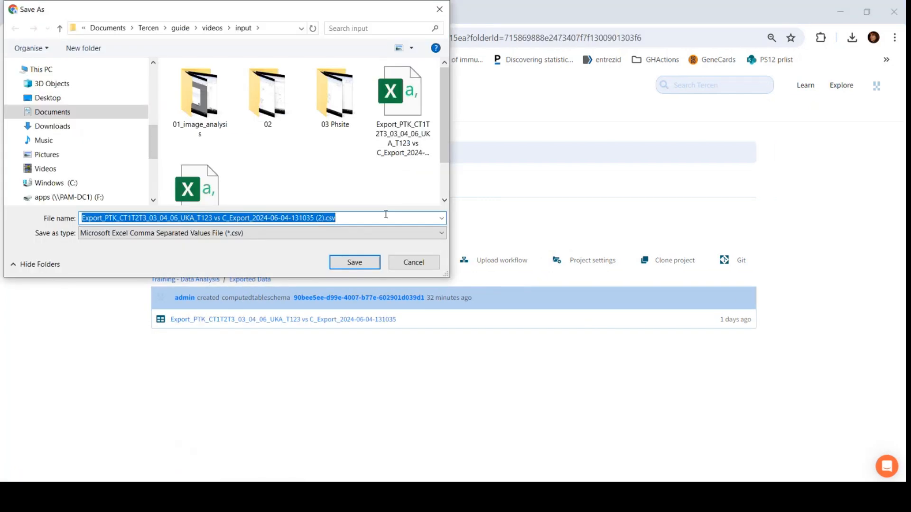
pyautogui.click(370, 271)
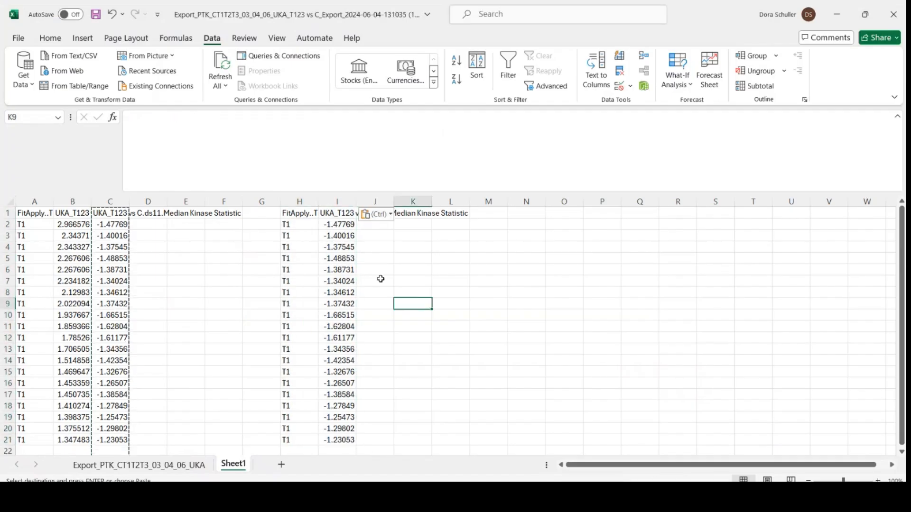
# Add filters to the header row and filter the Test Condition column to show only T1.
pyautogui.click(2, 215)
pyautogui.click(212, 38)
pyautogui.click(509, 72)
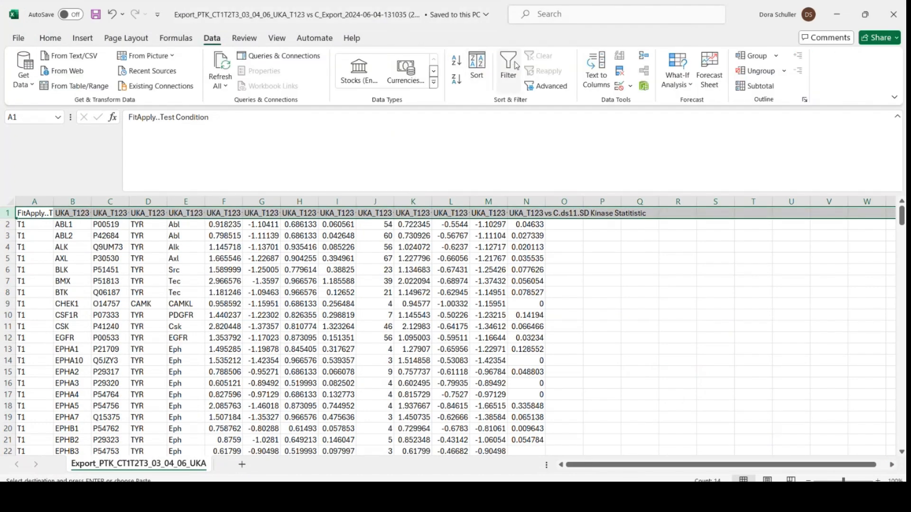
pyautogui.click(48, 213)
pyautogui.click(90, 377)
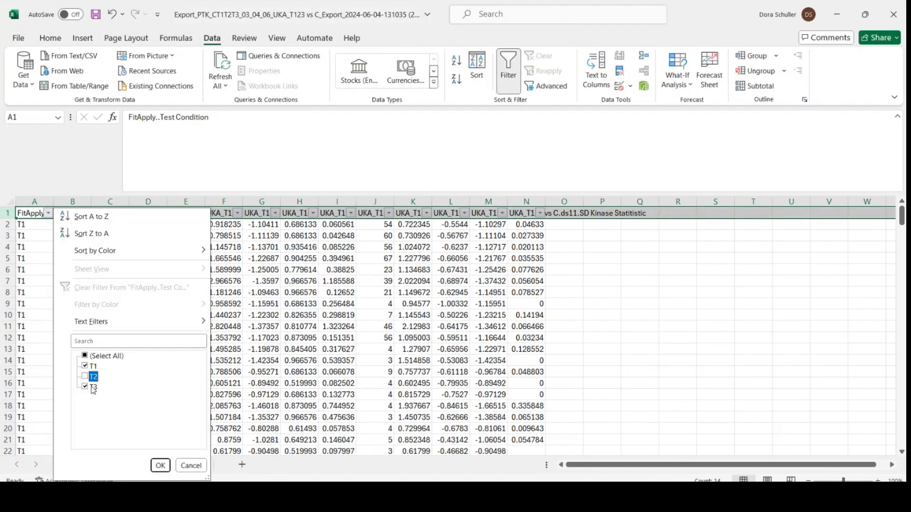
pyautogui.click(160, 465)
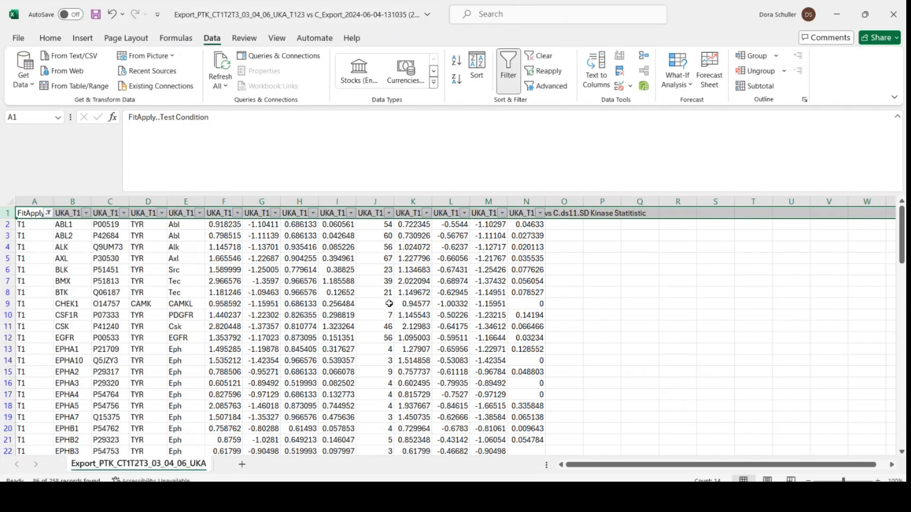
# Sort the filtered kinases by Median Final score from largest to smallest.
pyautogui.click(412, 213)
pyautogui.click(427, 213)
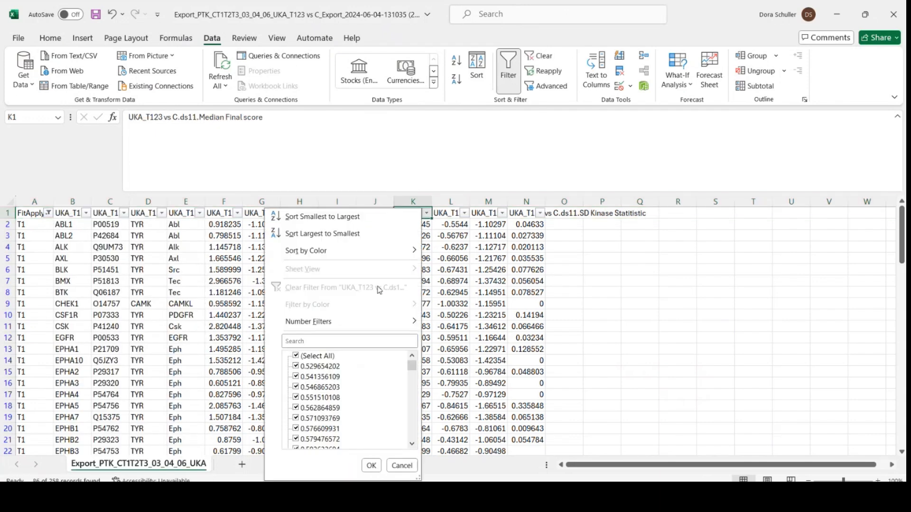
pyautogui.click(345, 236)
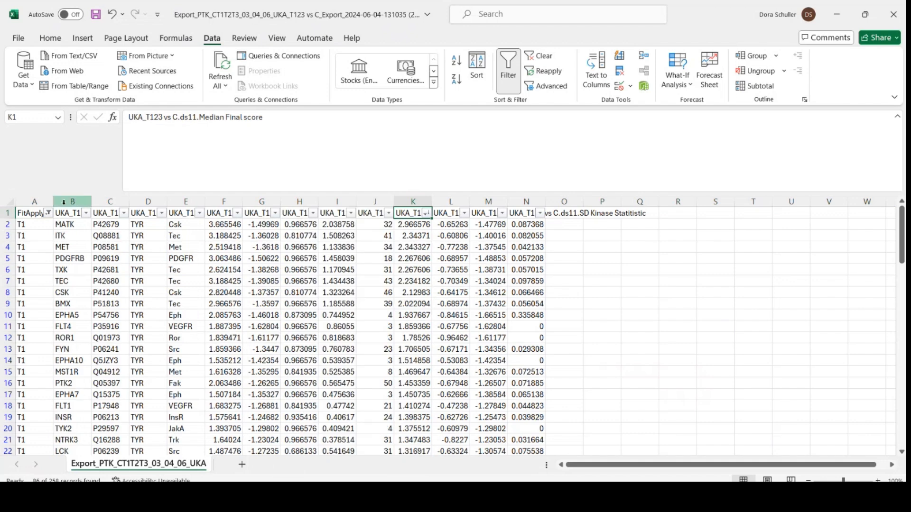
# Copy the Kinase Uniprot ID, Median Final score and Median Kinase Statistic columns for rows 1 to 21 into a new sheet.
pyautogui.moveTo(111, 218); pyautogui.dragTo(112, 440)
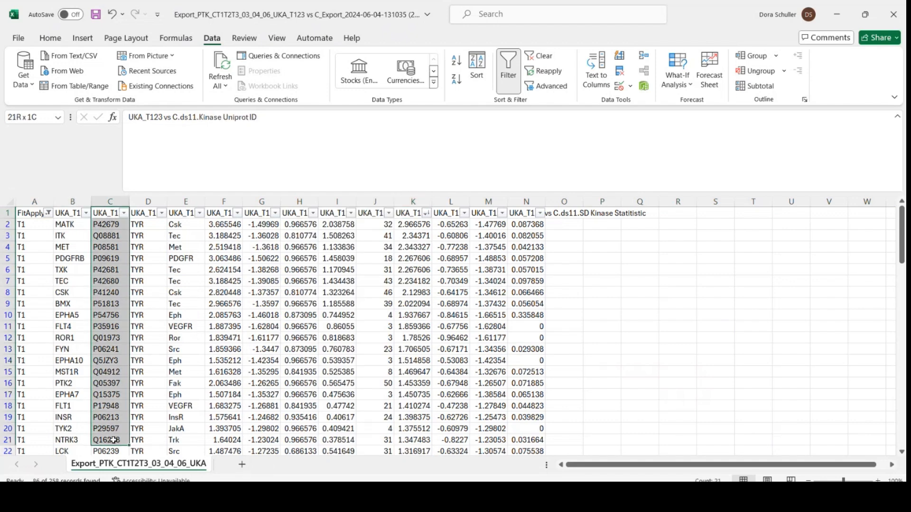
pyautogui.moveTo(414, 216); pyautogui.dragTo(422, 382)
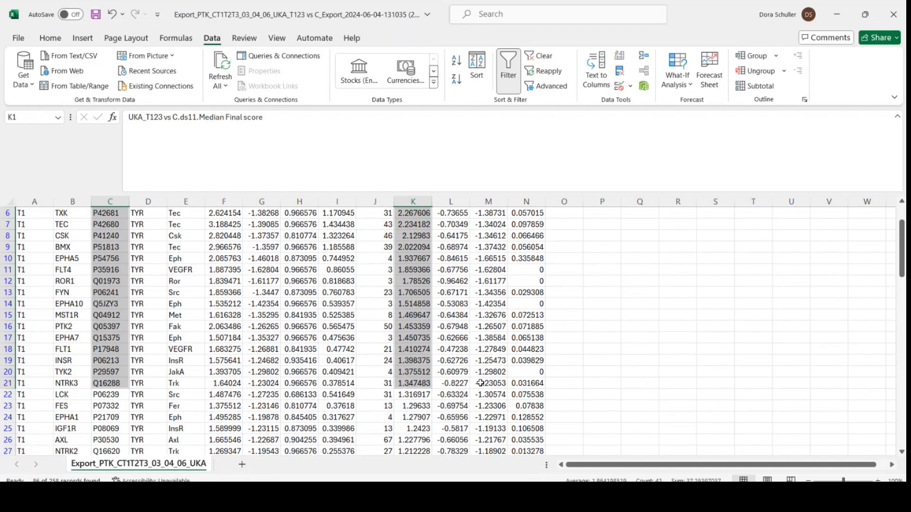
pyautogui.moveTo(488, 384); pyautogui.dragTo(478, 185)
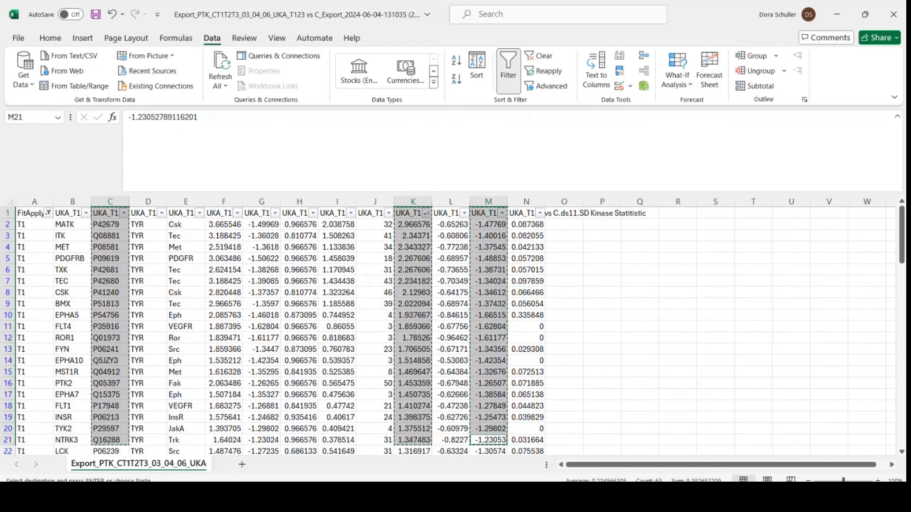
pyautogui.hotkey('ctrl', 'c')
pyautogui.click(242, 465)
pyautogui.hotkey('ctrl', 'v')
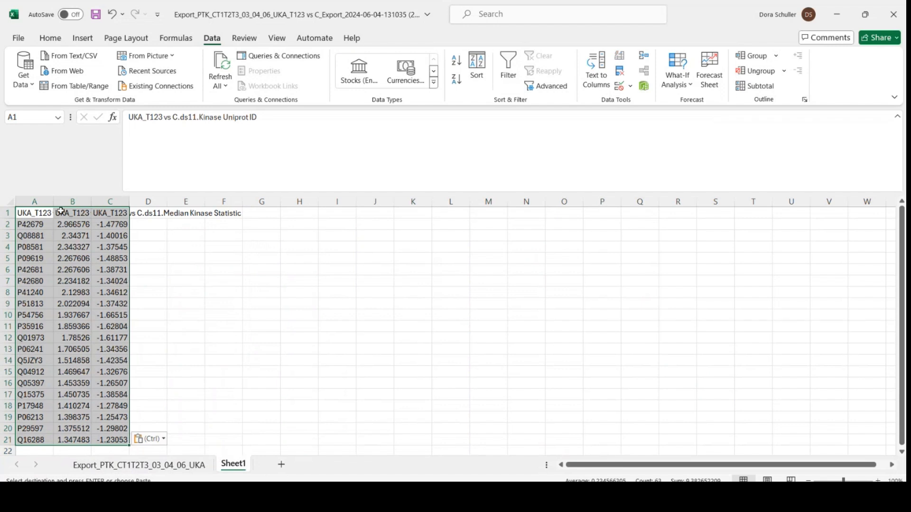
# Copy the Uniprot ID and Median Kinase Statistic columns of the new sheet to a separate block starting at H1.
pyautogui.moveTo(30, 213); pyautogui.dragTo(19, 441)
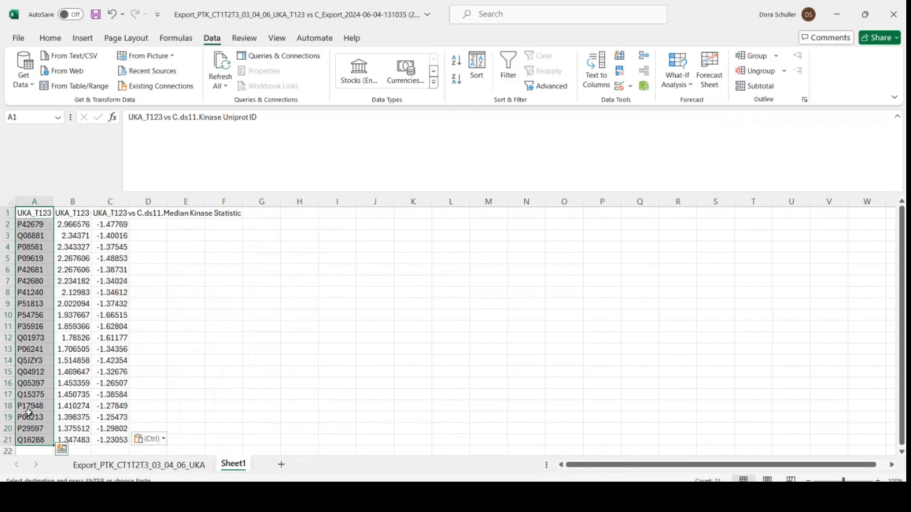
pyautogui.moveTo(97, 213); pyautogui.dragTo(108, 436)
pyautogui.hotkey('ctrl', 'c')
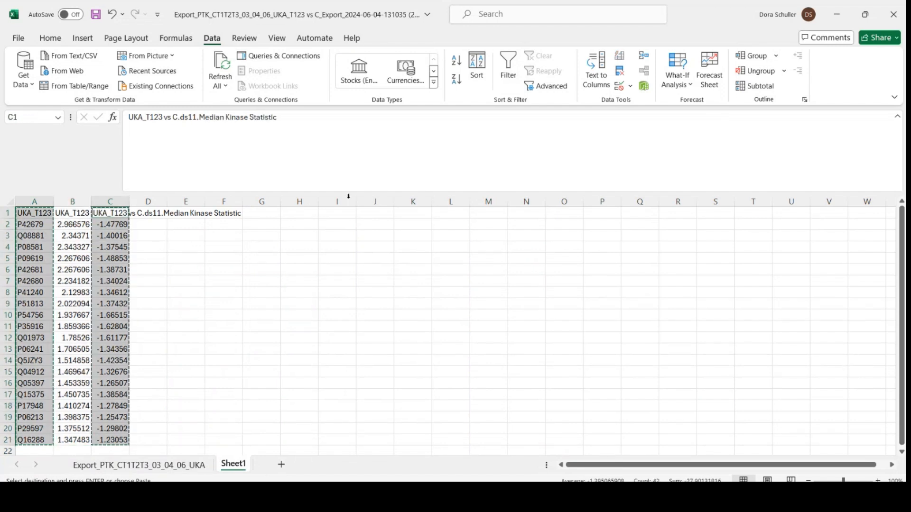
pyautogui.click(299, 213)
pyautogui.hotkey('ctrl', 'v')
pyautogui.click(415, 315)
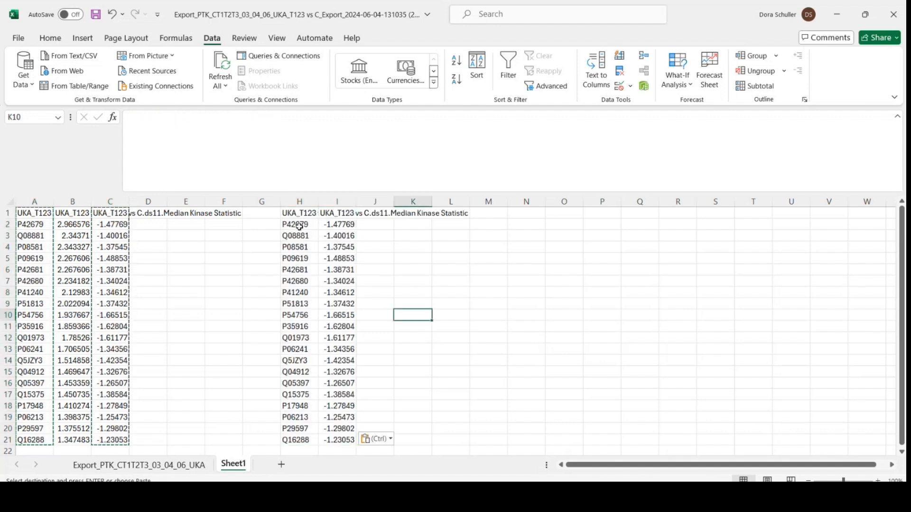
# Copy H2:I21 without headers, switch to CORAL, and enter the data as kinases and values for a Quantitative node color scheme.
pyautogui.moveTo(300, 224); pyautogui.dragTo(352, 448)
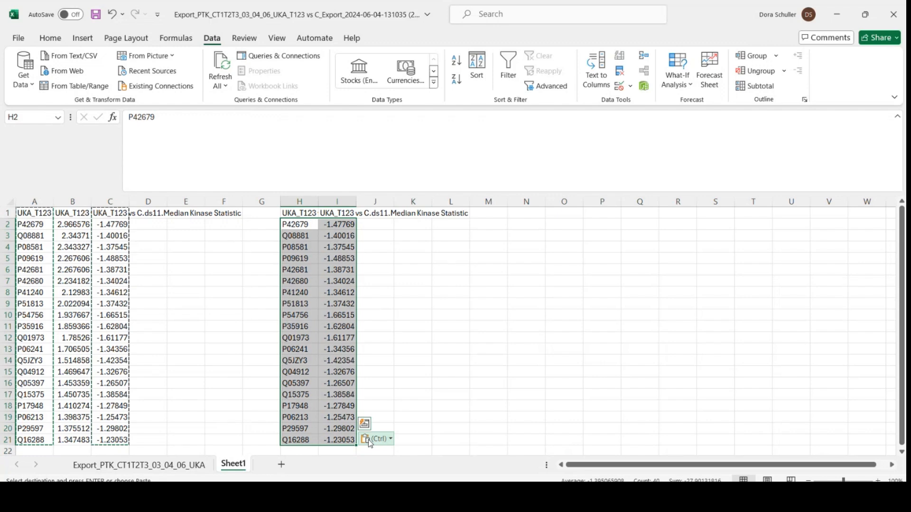
pyautogui.hotkey('ctrl', 'c')
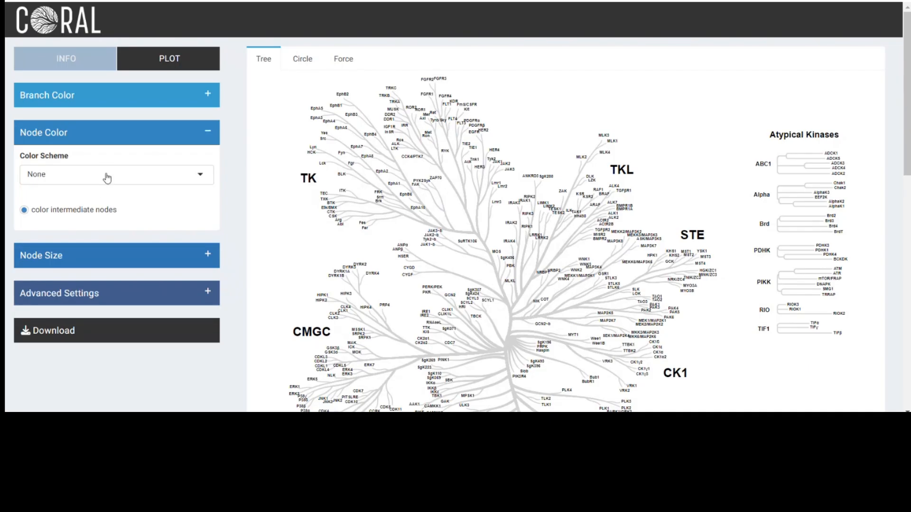
pyautogui.click(107, 177)
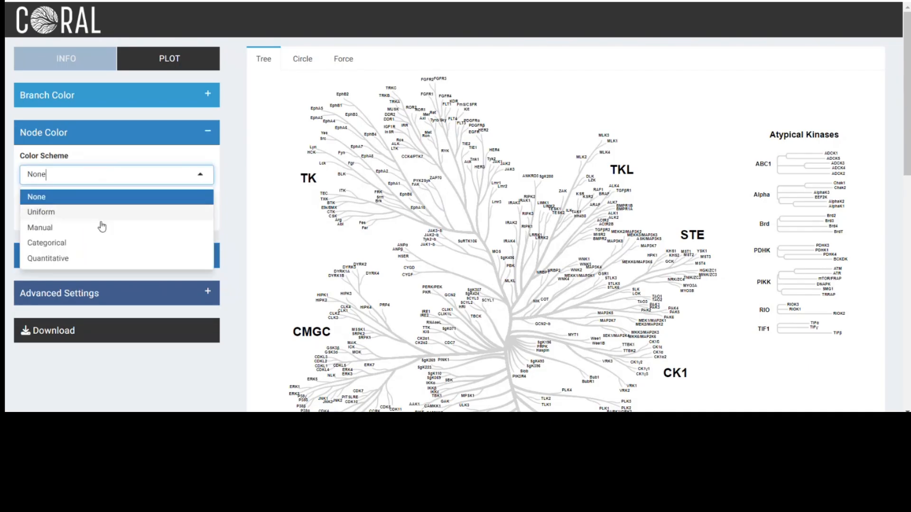
pyautogui.click(87, 258)
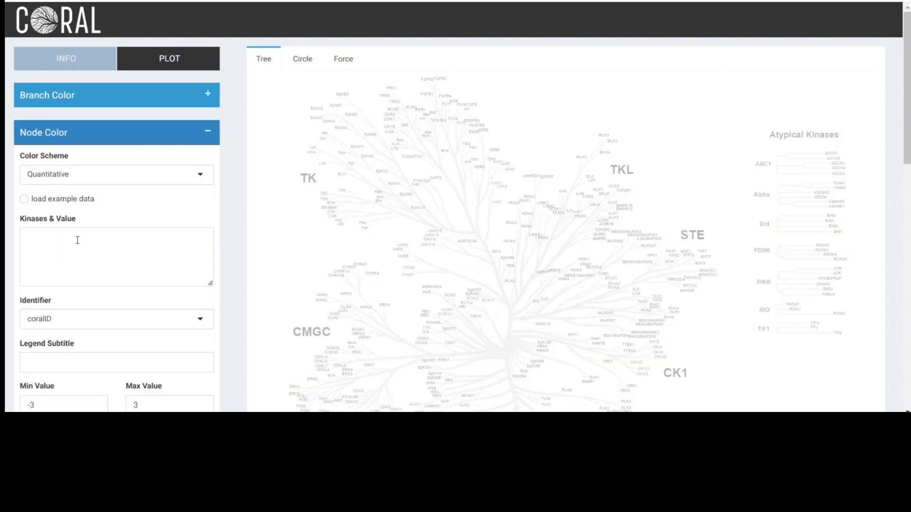
pyautogui.click(76, 239)
pyautogui.hotkey('ctrl', 'v')
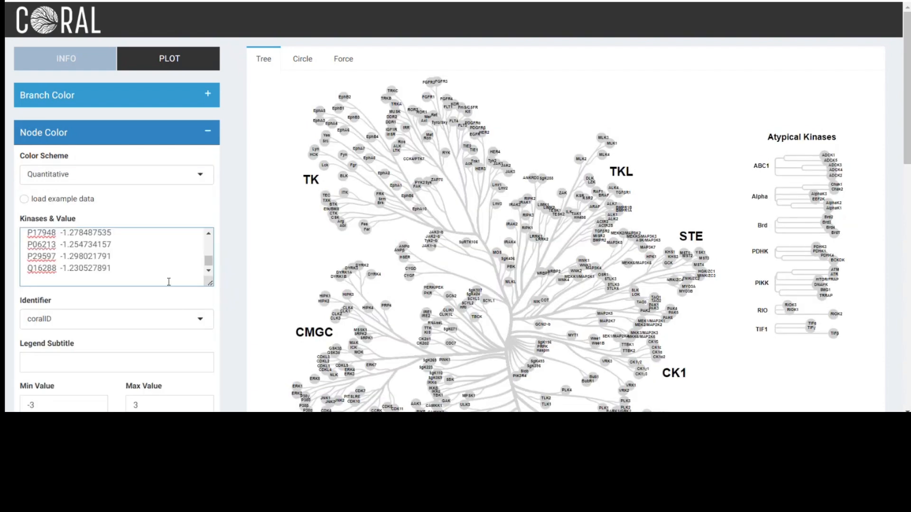
# Set the identifier for the node color data to uniprot.
pyautogui.scroll(-1, 168, 282)
pyautogui.click(157, 261)
pyautogui.click(126, 299)
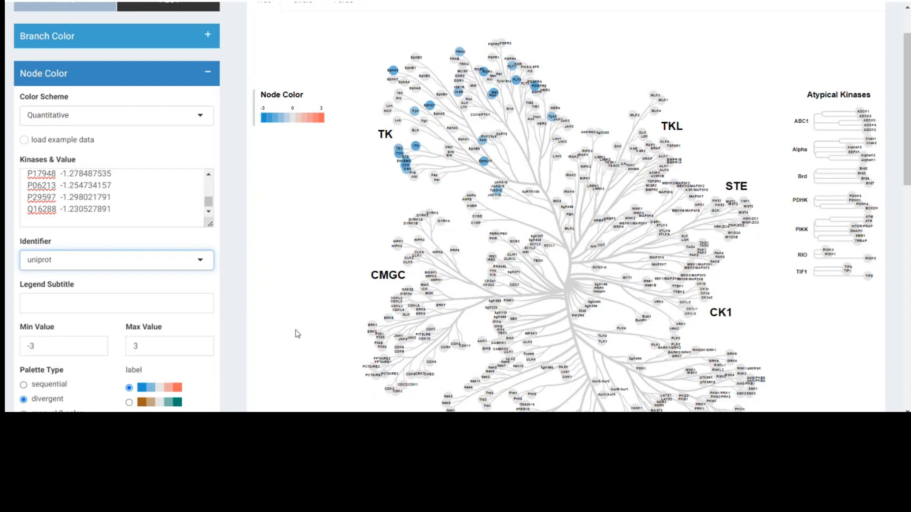
# Switch back to Excel and copy the Uniprot IDs and Median Final scores in A2:B21 of Sheet1.
pyautogui.click(423, 430)
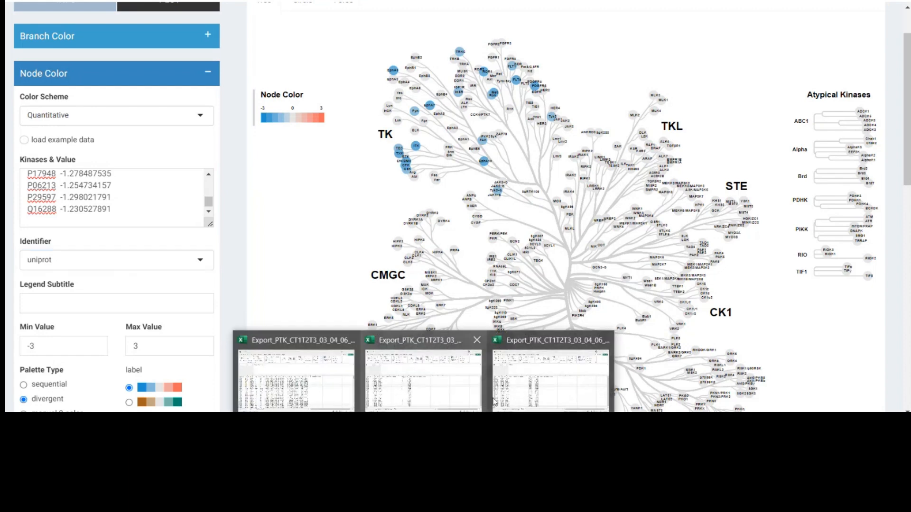
pyautogui.click(551, 398)
pyautogui.click(40, 156)
pyautogui.moveTo(40, 155); pyautogui.dragTo(77, 370)
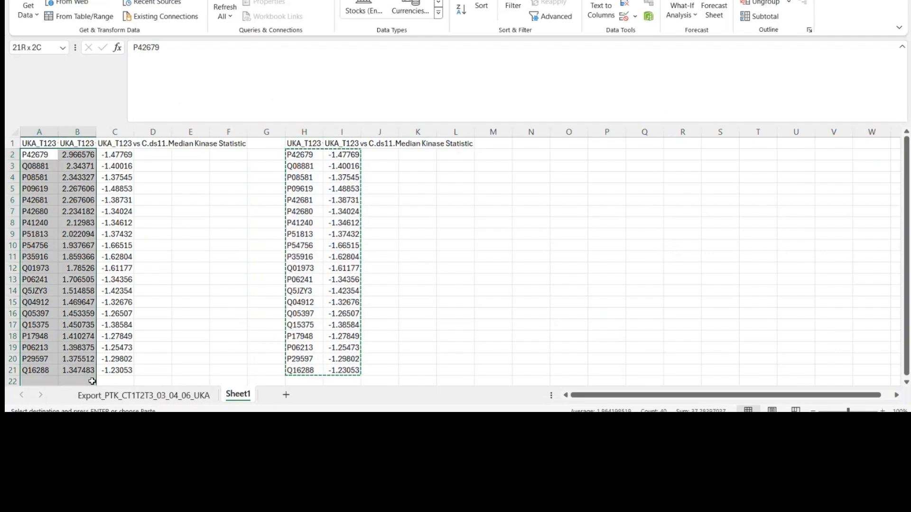
pyautogui.hotkey('ctrl', 'c')
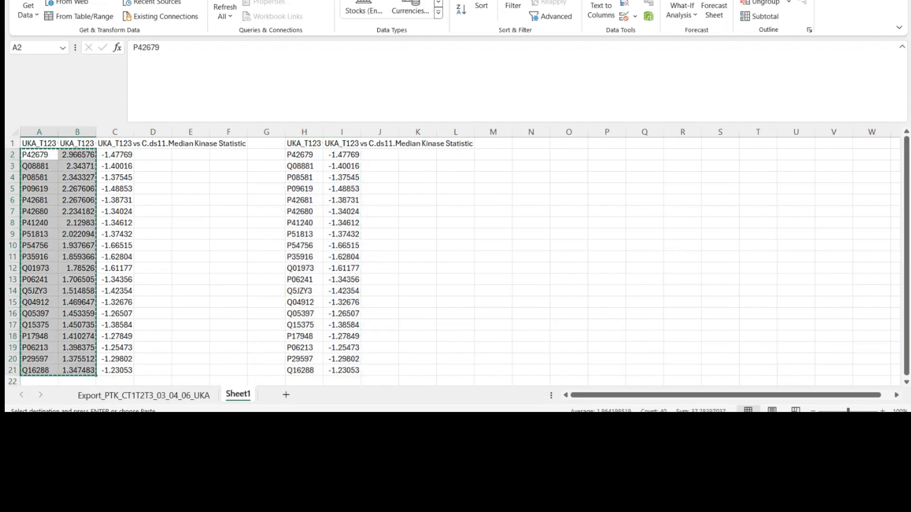
# Return to CORAL and scale node size with the Quantitative scheme, using the copied Median Final scores and the uniprot identifier.
pyautogui.hotkey('alt', 'Tab')
pyautogui.click(209, 75)
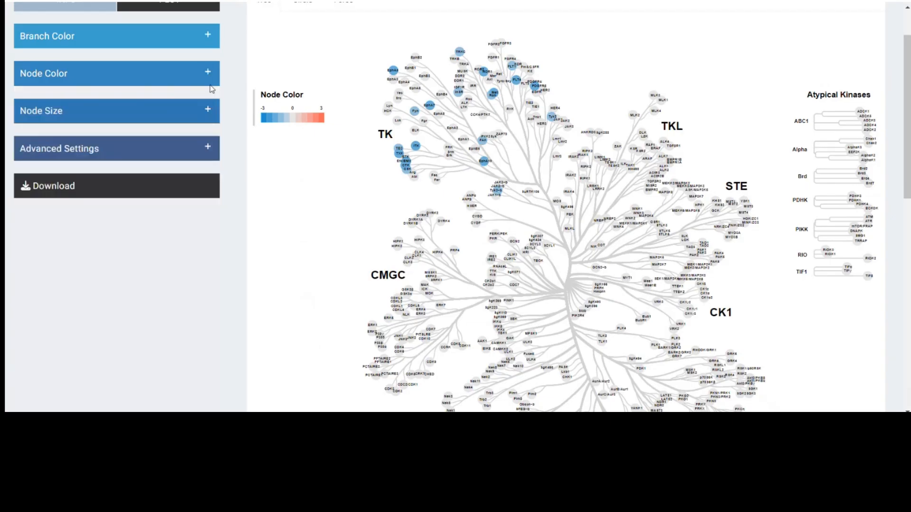
pyautogui.click(208, 110)
pyautogui.click(91, 156)
pyautogui.click(83, 190)
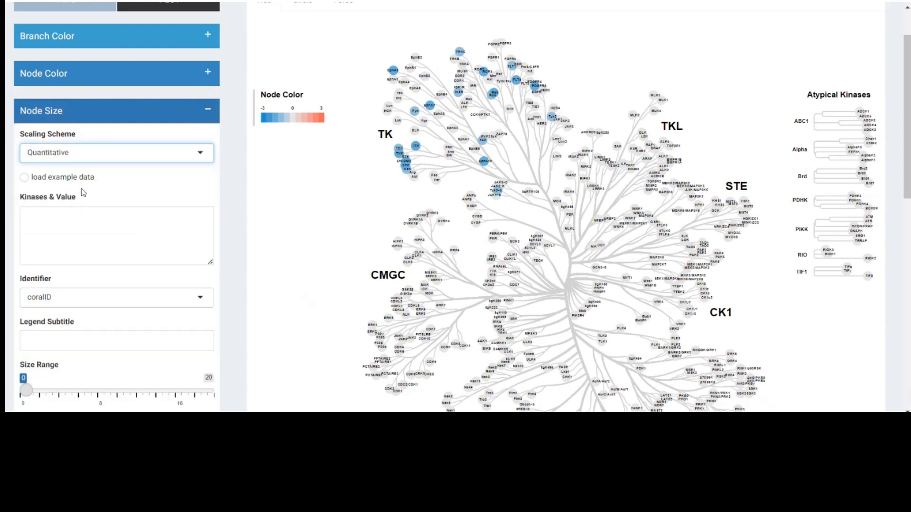
pyautogui.click(77, 229)
pyautogui.hotkey('ctrl', 'v')
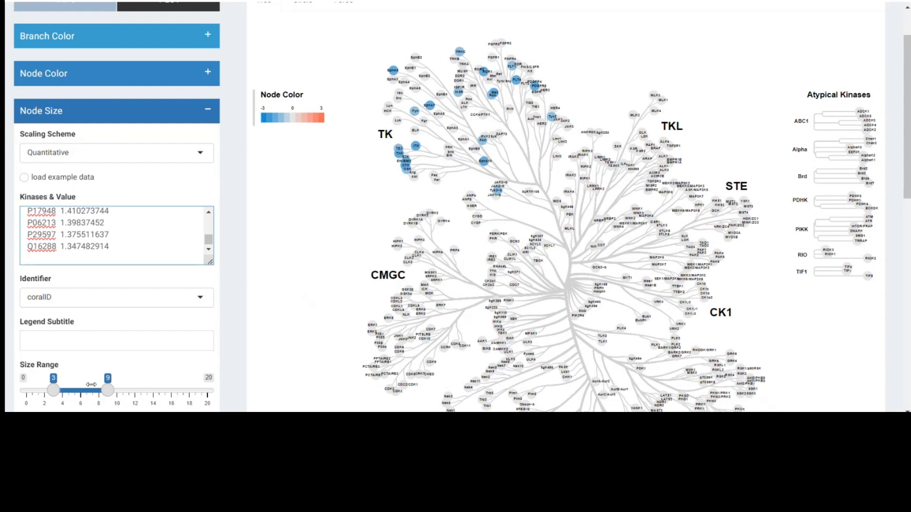
pyautogui.click(135, 308)
pyautogui.click(124, 335)
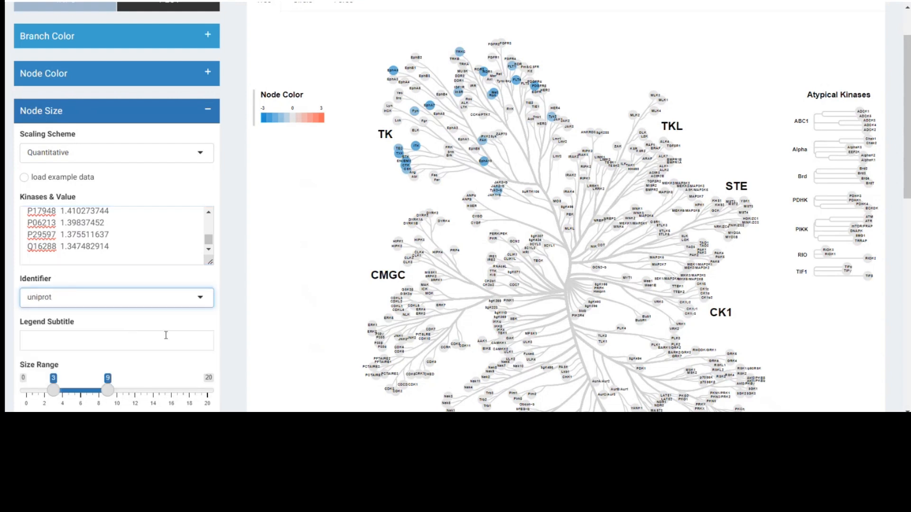
# Set the label identifier to HGNC in the advanced label settings and inspect the TK branch of the kinome tree.
pyautogui.scroll(-5, 225, 306)
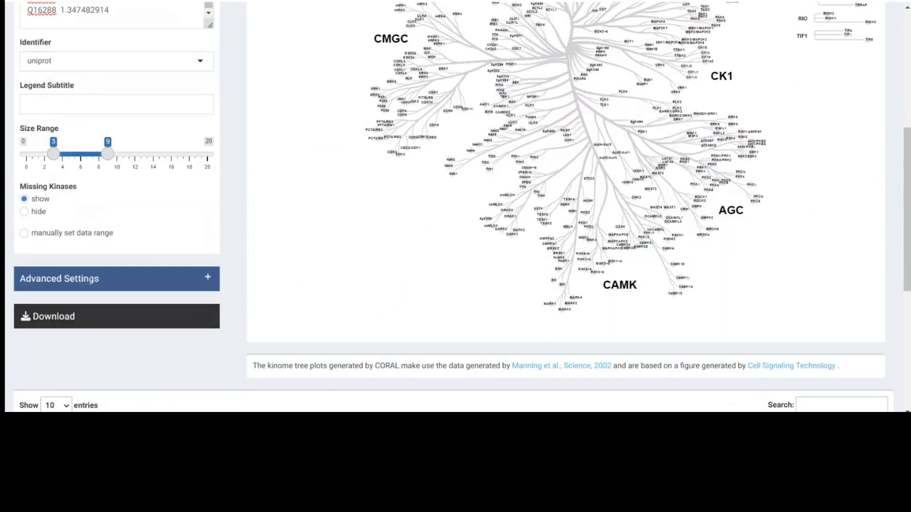
pyautogui.click(208, 278)
pyautogui.click(76, 313)
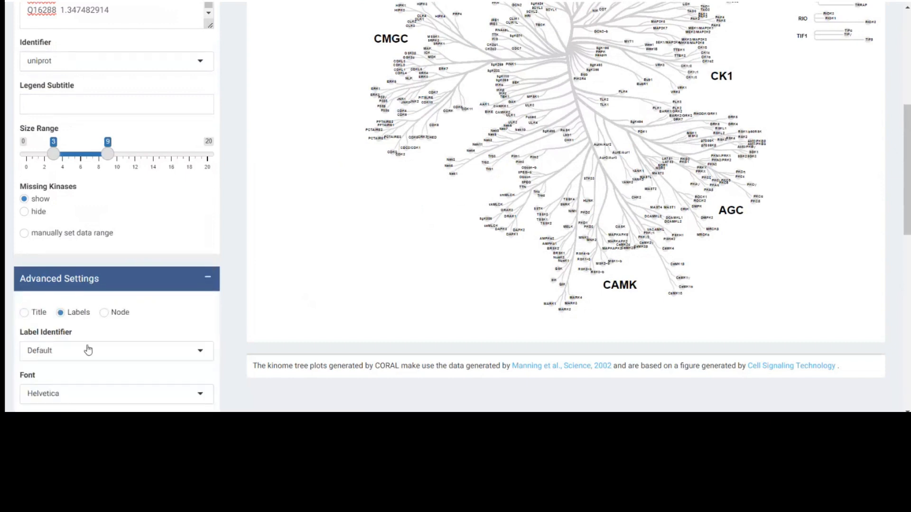
pyautogui.scroll(-3, 96, 318)
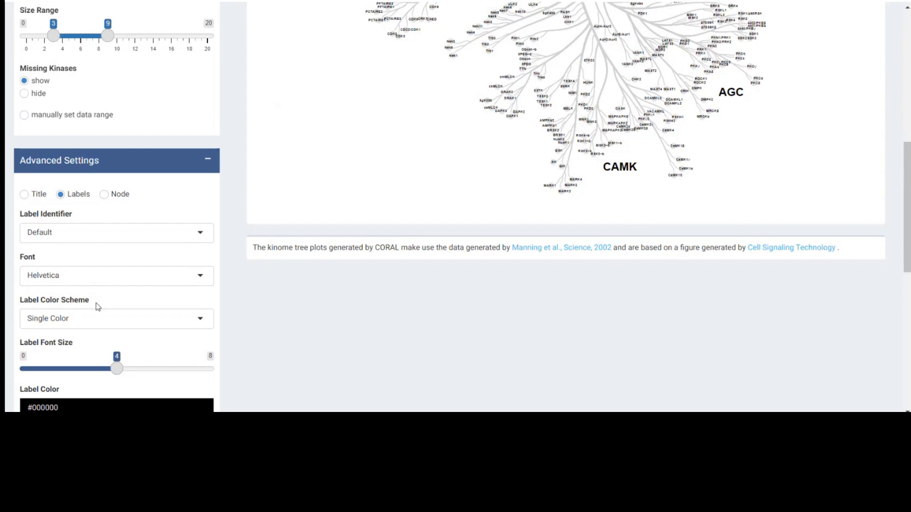
pyautogui.click(85, 240)
pyautogui.click(78, 332)
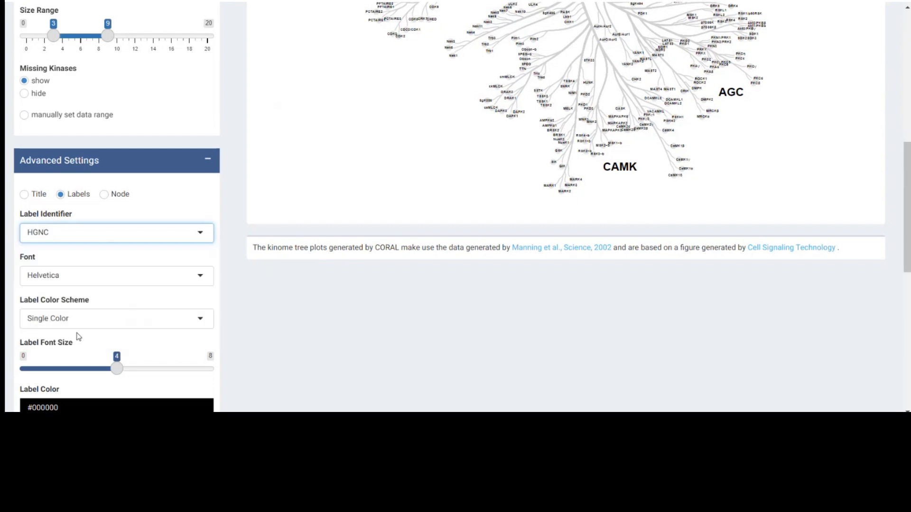
pyautogui.scroll(1, 226, 347)
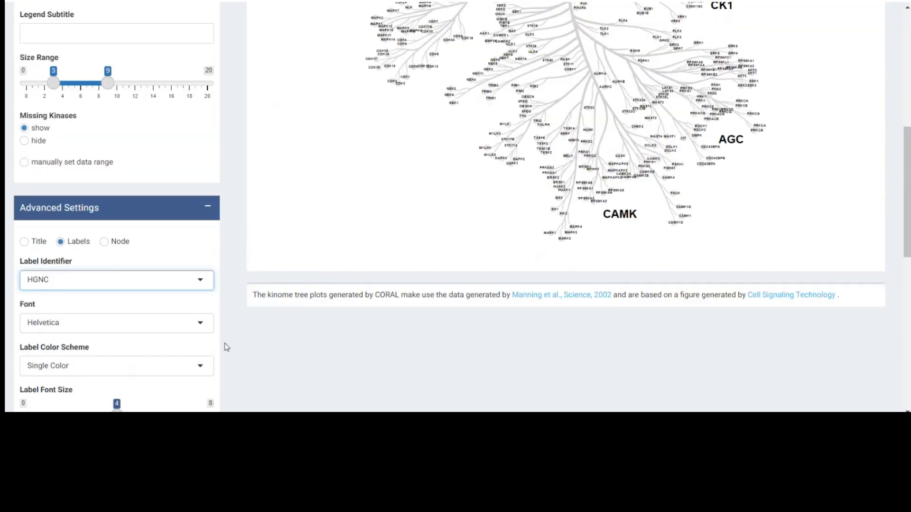
pyautogui.scroll(6, 226, 347)
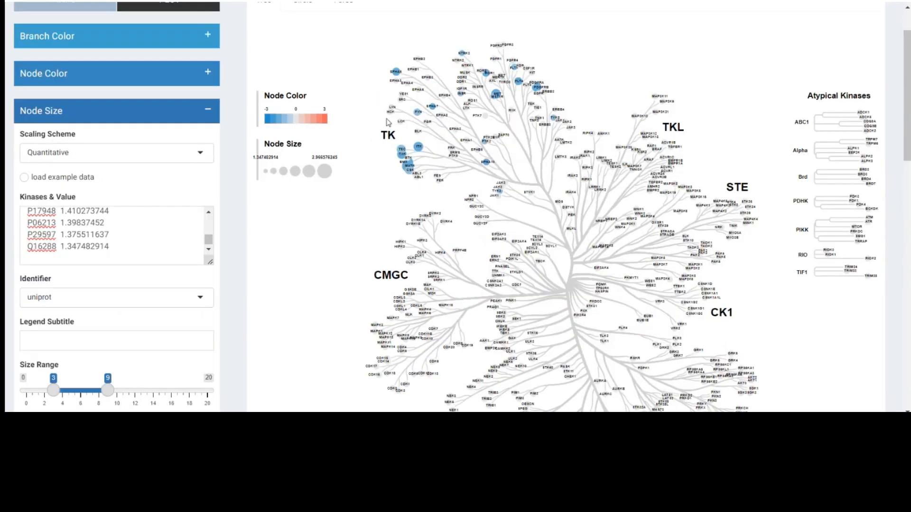
pyautogui.scroll(2, 419, 148)
pyautogui.scroll(2, 419, 147)
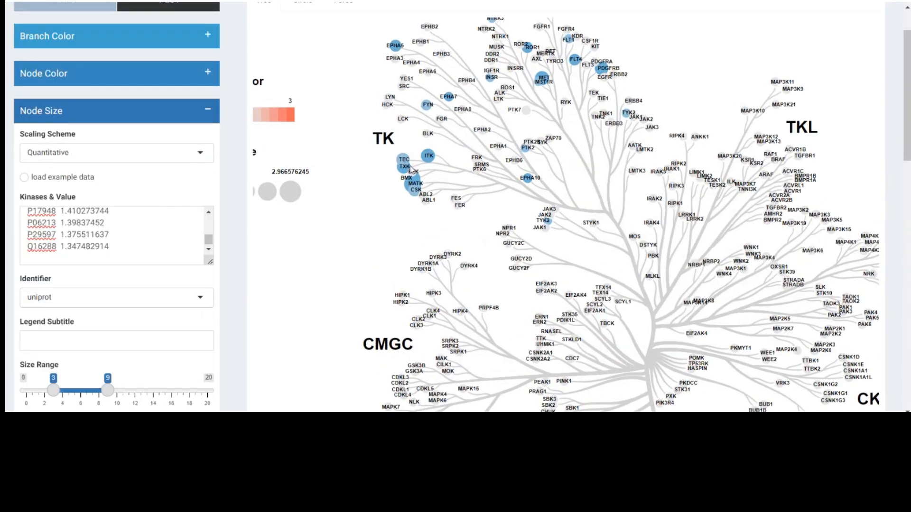